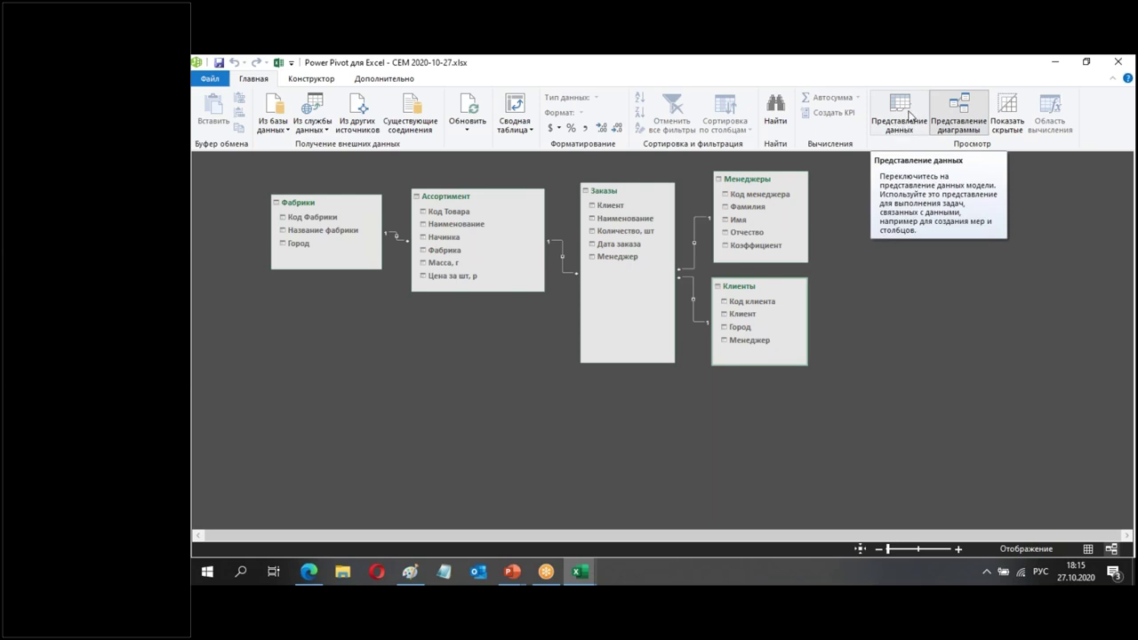
Step: Switch the data model to data view and enlarge the table grid by shrinking the formula bar and calculation area
click(909, 132)
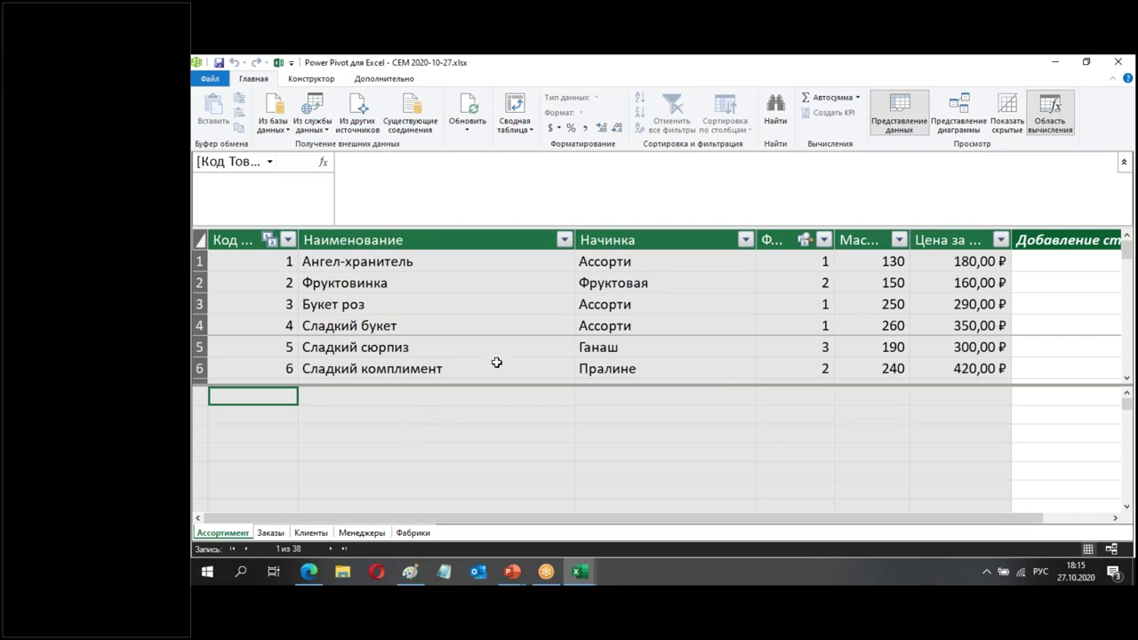
drag(610, 228, 620, 187)
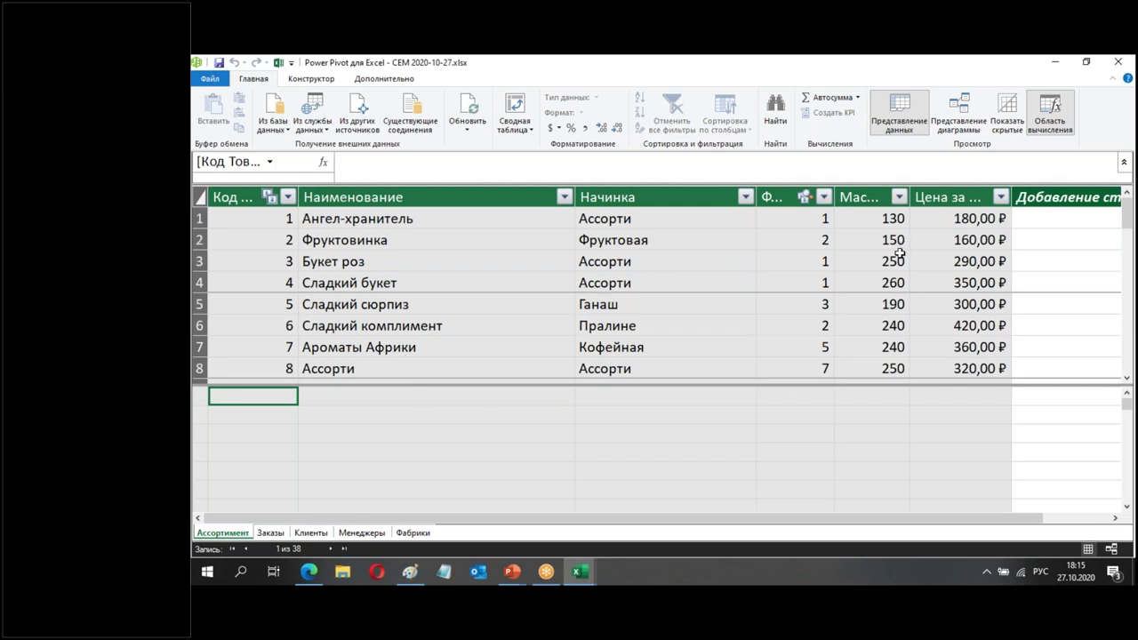
scroll(799, 351, down, 4)
scroll(792, 295, up, 4)
drag(605, 384, 607, 423)
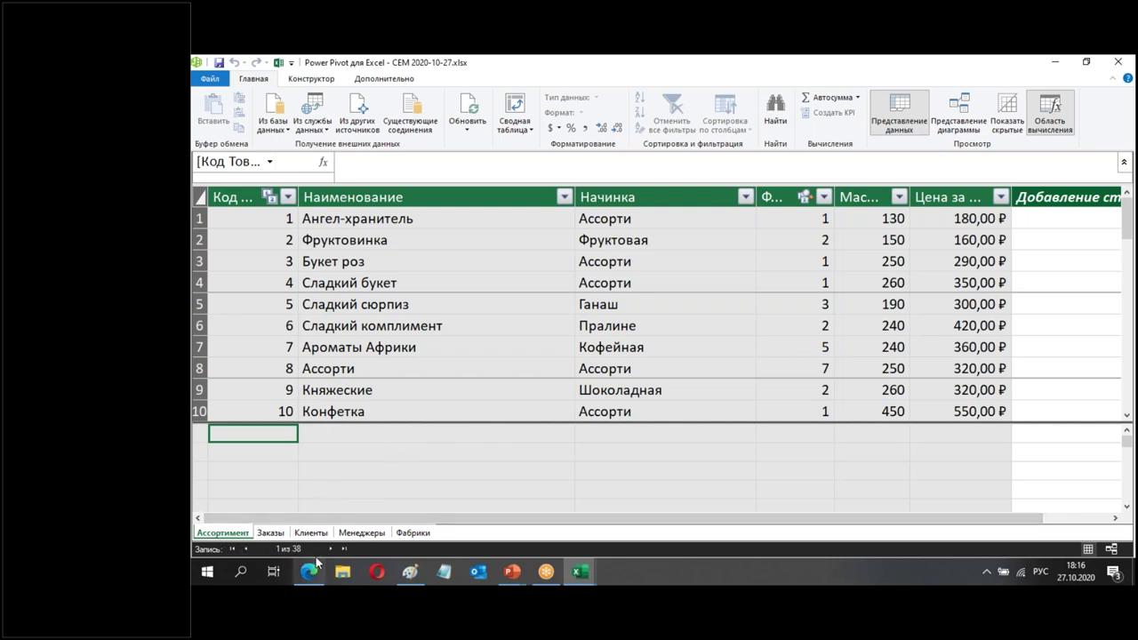
Step: Look through the Фабрики, Менеджеры, Клиенты and Заказы tables of the data model
click(409, 533)
click(360, 534)
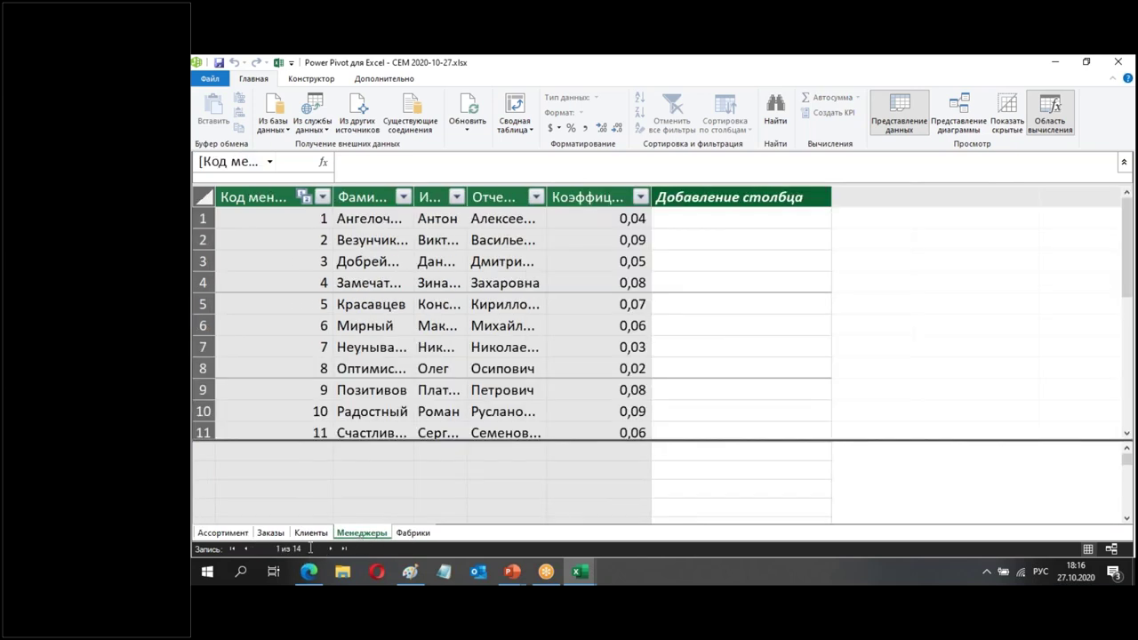
click(317, 535)
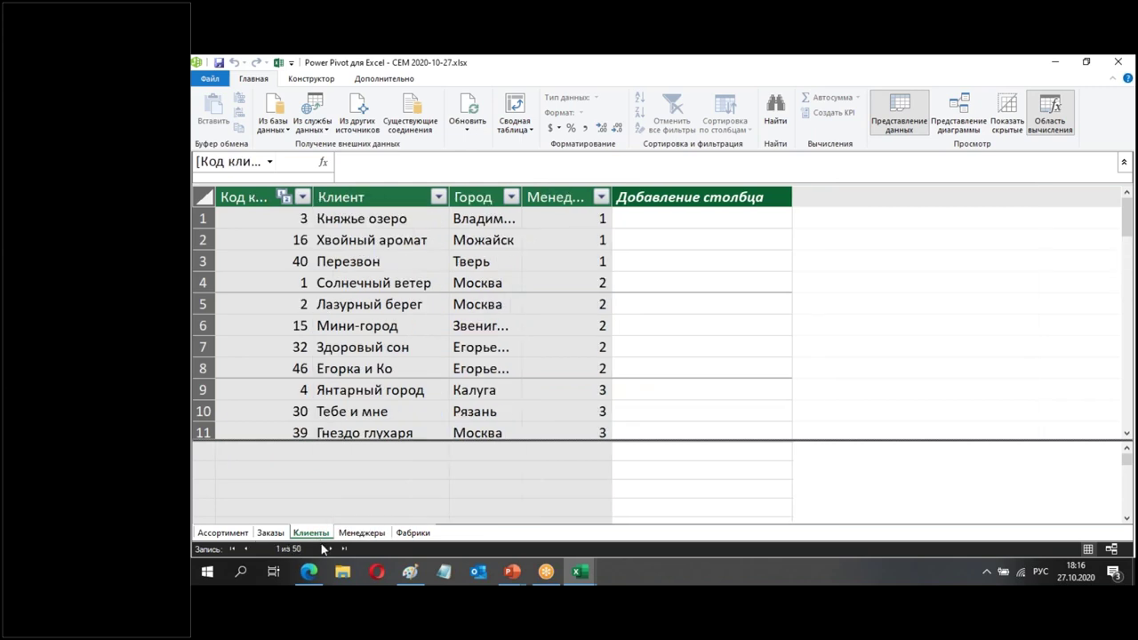
click(270, 534)
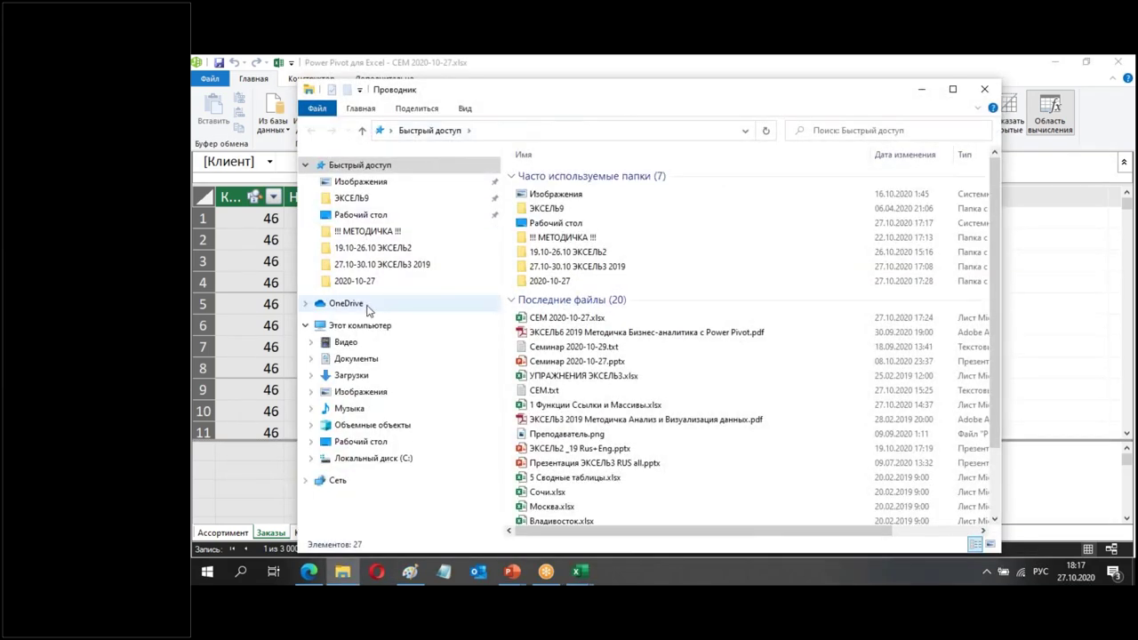
Step: Check the file size of СЕМ 2020-10-27.xlsx in File Explorer's 2020-10-27 folder, then move the window out of the way
click(369, 285)
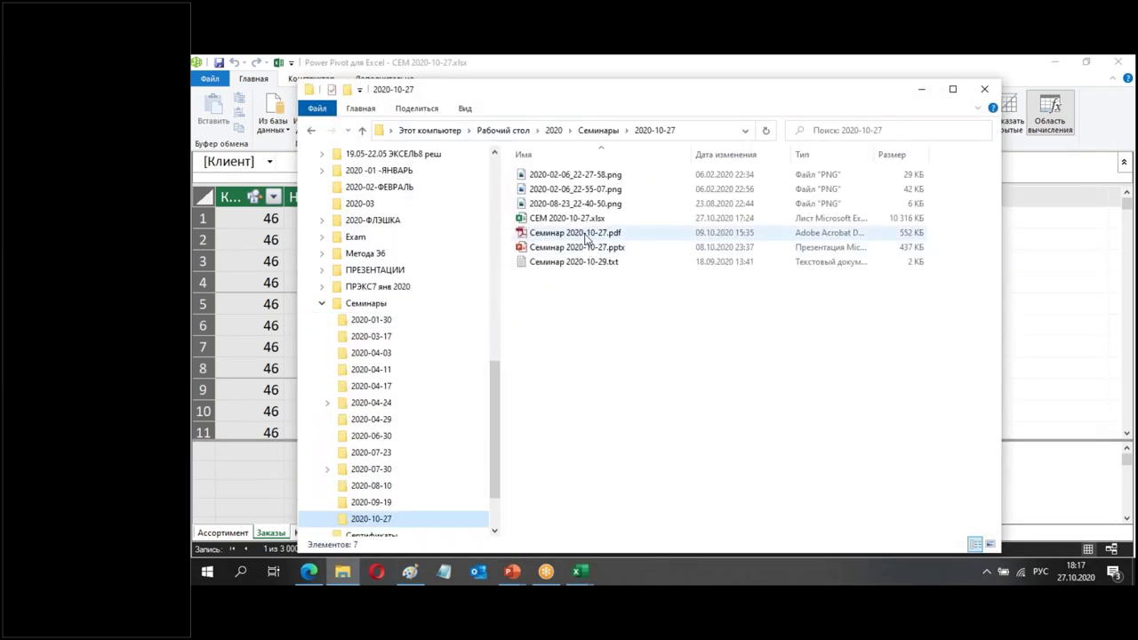
click(587, 221)
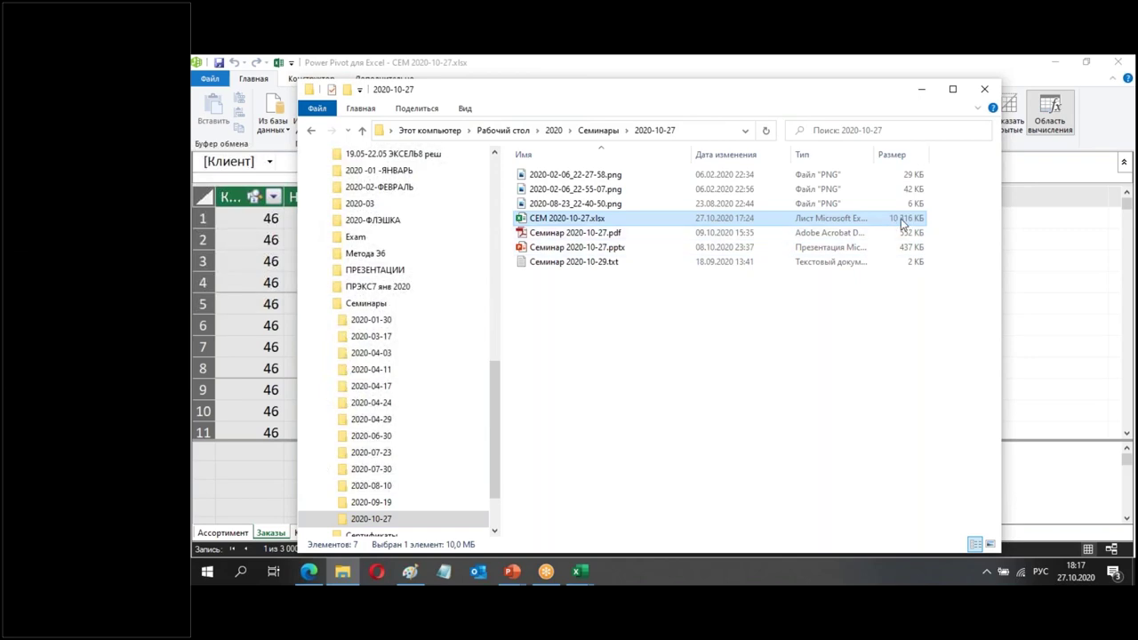
drag(811, 95, 1137, 98)
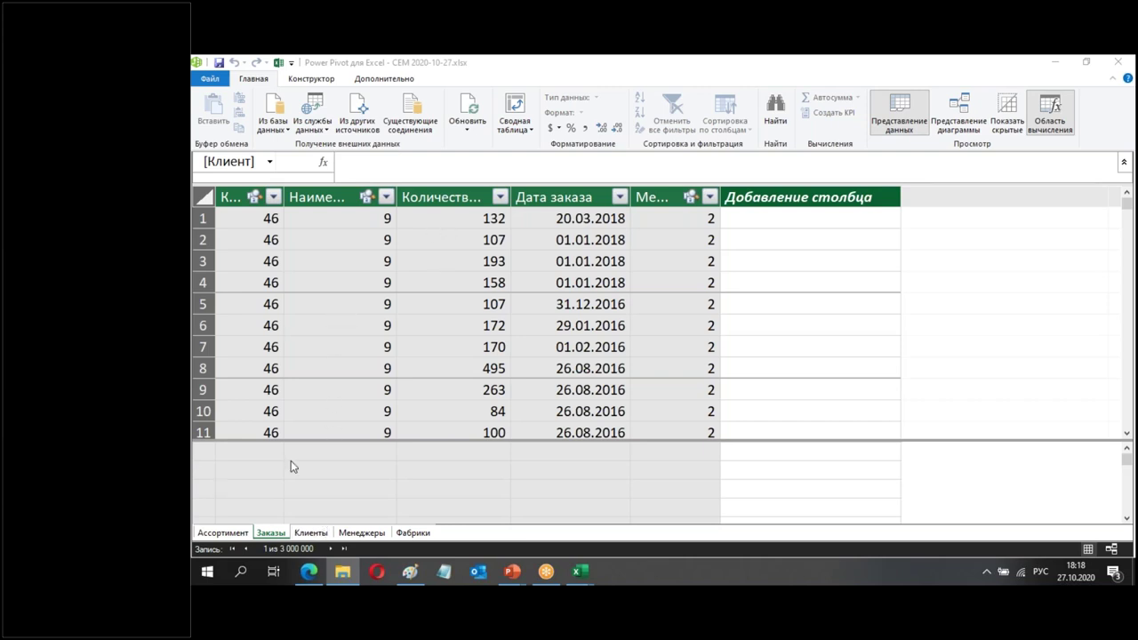
Step: Widen the name, patronymic and Коэффициент columns of the Менеджеры table so their contents are fully readable
click(370, 533)
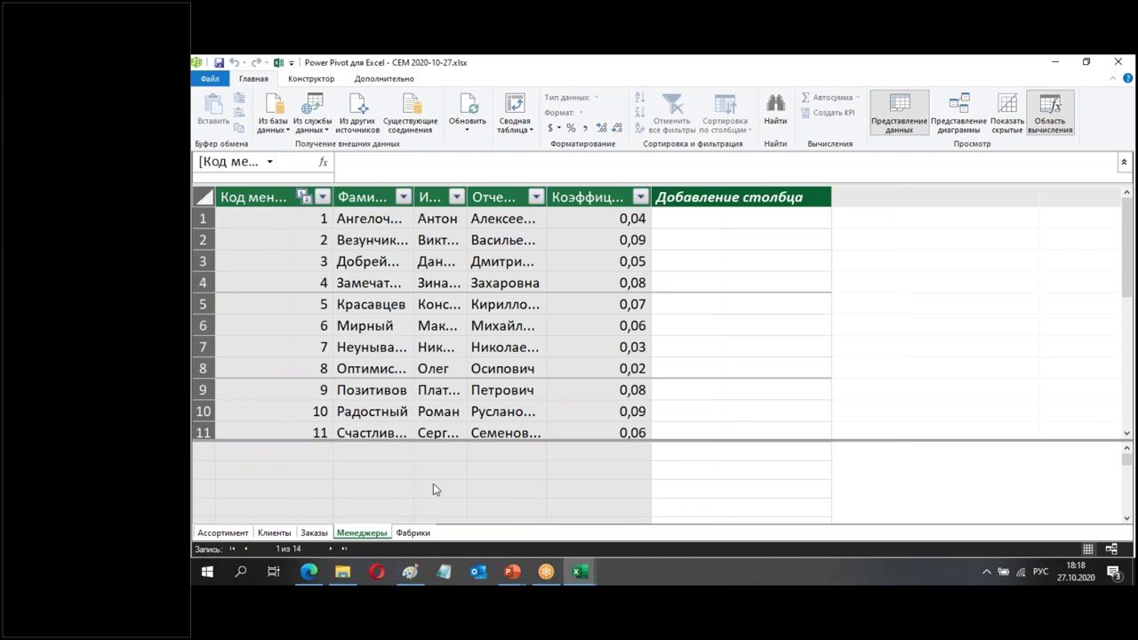
drag(416, 196, 554, 198)
drag(633, 197, 682, 197)
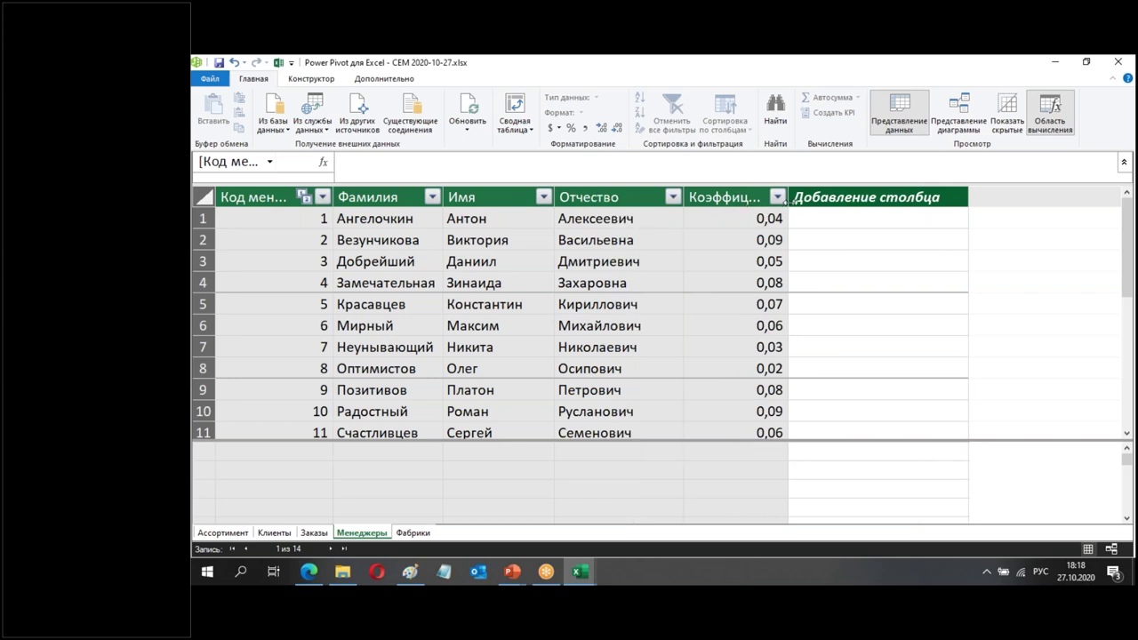
drag(788, 198, 806, 197)
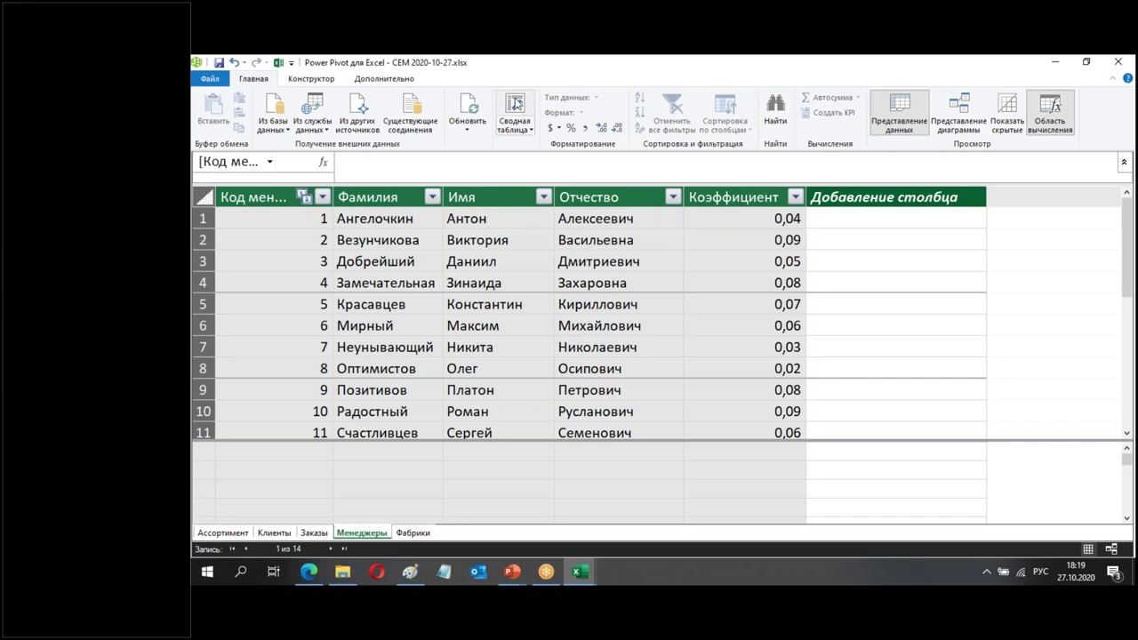
Step: Create a pivot table from the data model on a new sheet, collapse the ribbon and widen the field list
click(519, 108)
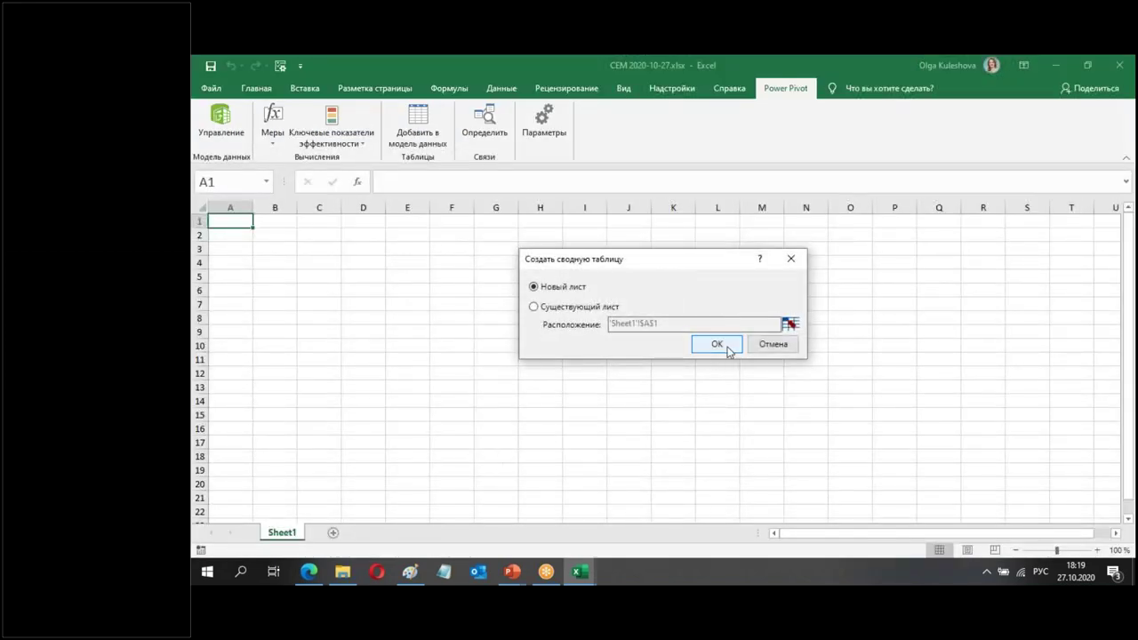
click(727, 346)
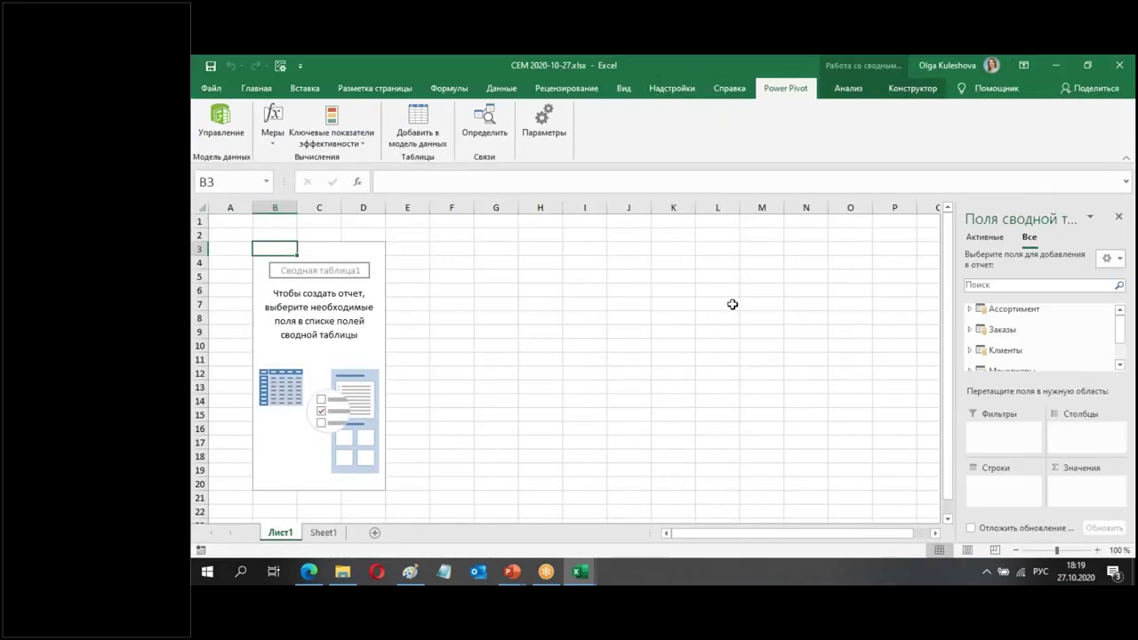
double_click(782, 89)
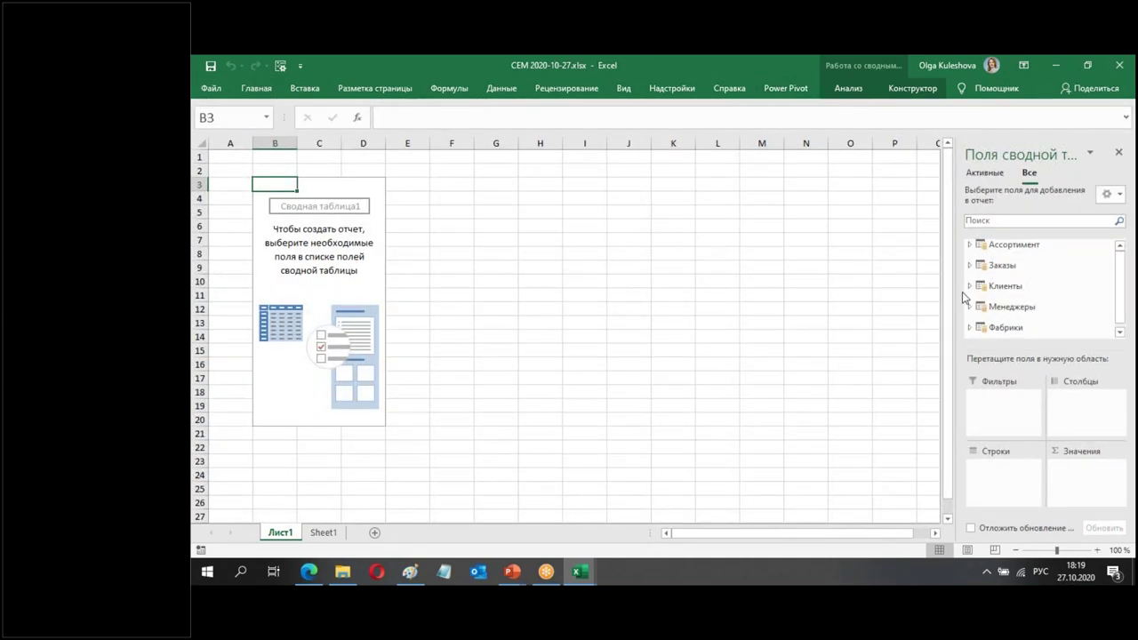
drag(956, 300, 825, 298)
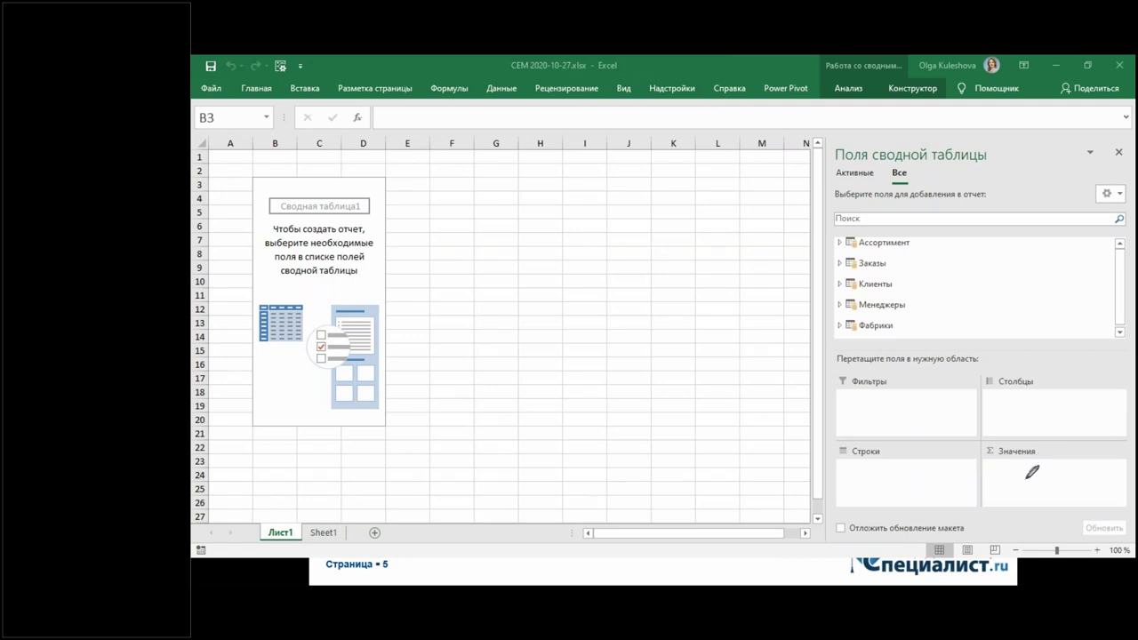
Step: Annotate the pivot field list in red ink: write "поля!" and "меры" in Значения, circle Поля and the areas, tick Строки and Столбцы
mouse_move(1010, 487)
mouse_down()
mouse_move(1023, 476)
mouse_move(1072, 484)
mouse_move(1077, 472)
mouse_move(1077, 492)
mouse_move(1104, 488)
mouse_up()
click(1103, 496)
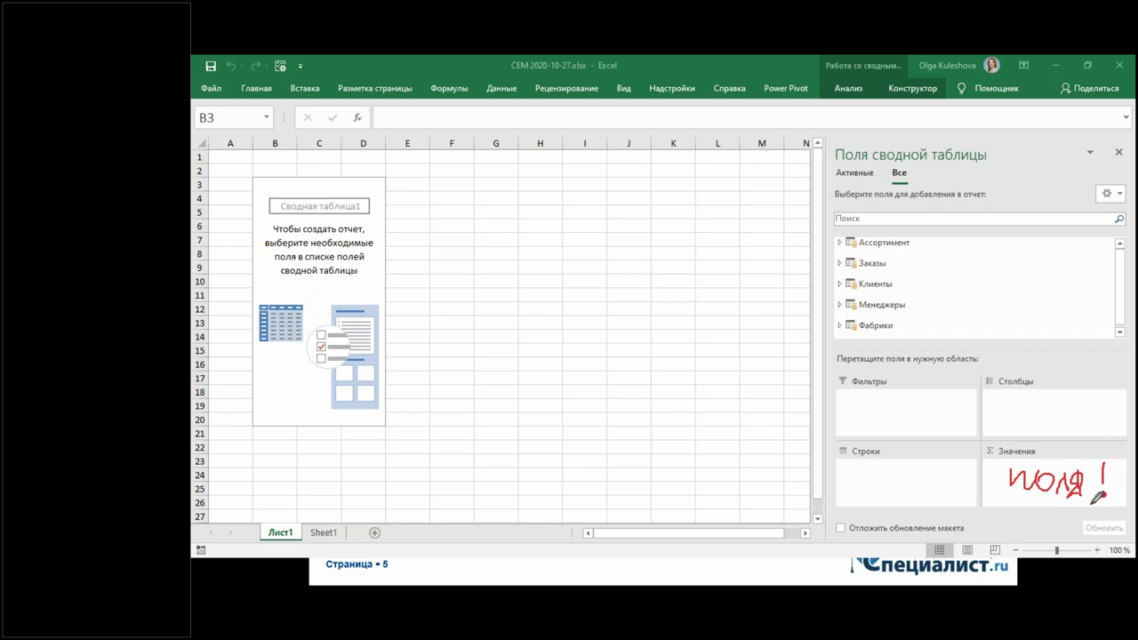
mouse_move(1014, 510)
mouse_down()
mouse_move(1040, 491)
mouse_move(1042, 505)
mouse_move(1053, 494)
mouse_move(1056, 504)
mouse_move(1063, 489)
mouse_move(1081, 495)
mouse_move(1072, 507)
mouse_up()
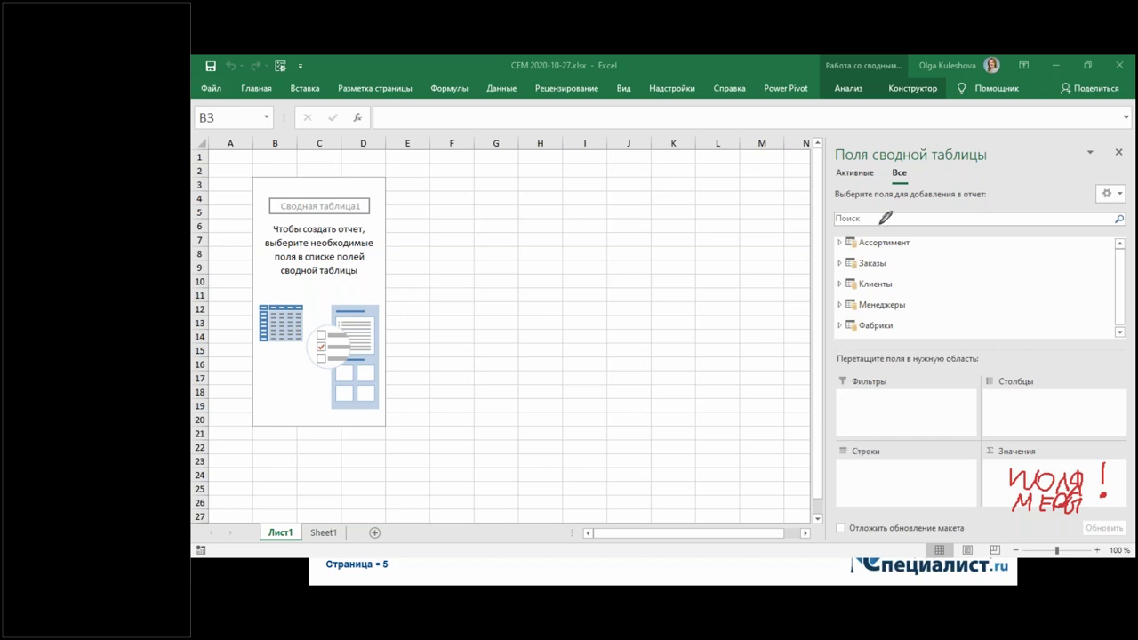
mouse_move(846, 162)
mouse_down()
mouse_move(838, 167)
mouse_move(889, 162)
mouse_move(852, 135)
mouse_move(843, 160)
mouse_up()
mouse_move(831, 378)
mouse_down()
mouse_move(838, 487)
mouse_move(907, 514)
mouse_move(1067, 519)
mouse_move(1131, 498)
mouse_move(1129, 418)
mouse_move(1016, 363)
mouse_move(855, 365)
mouse_move(834, 384)
mouse_up()
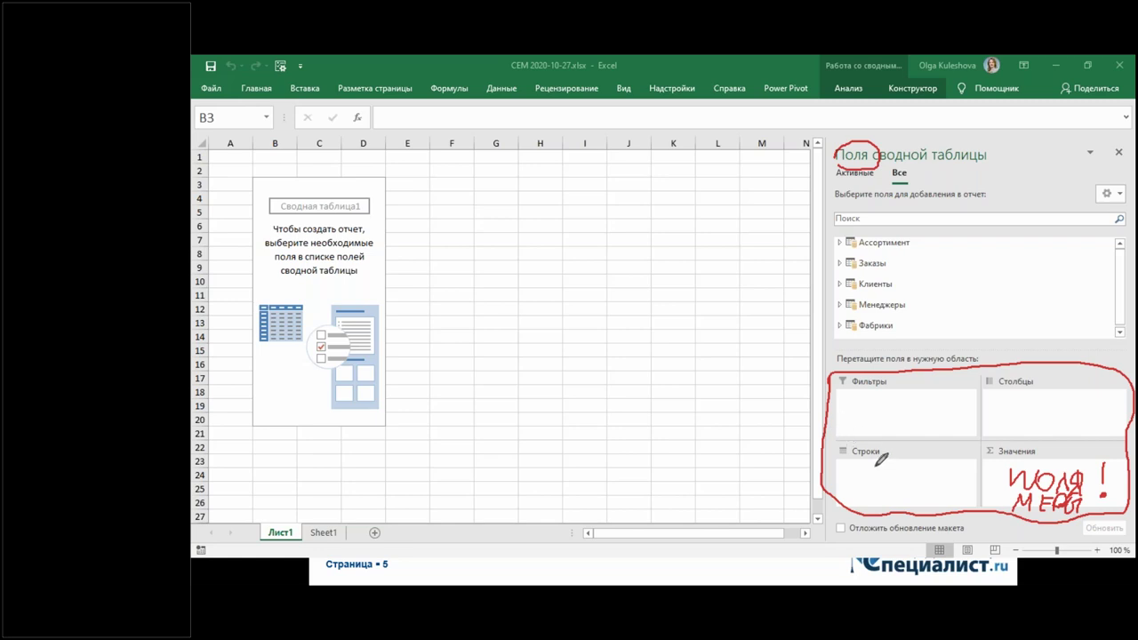
mouse_move(878, 477)
mouse_down()
mouse_move(906, 489)
mouse_move(926, 464)
mouse_up()
mouse_move(1036, 403)
mouse_down()
mouse_move(1051, 416)
mouse_move(1104, 366)
mouse_up()
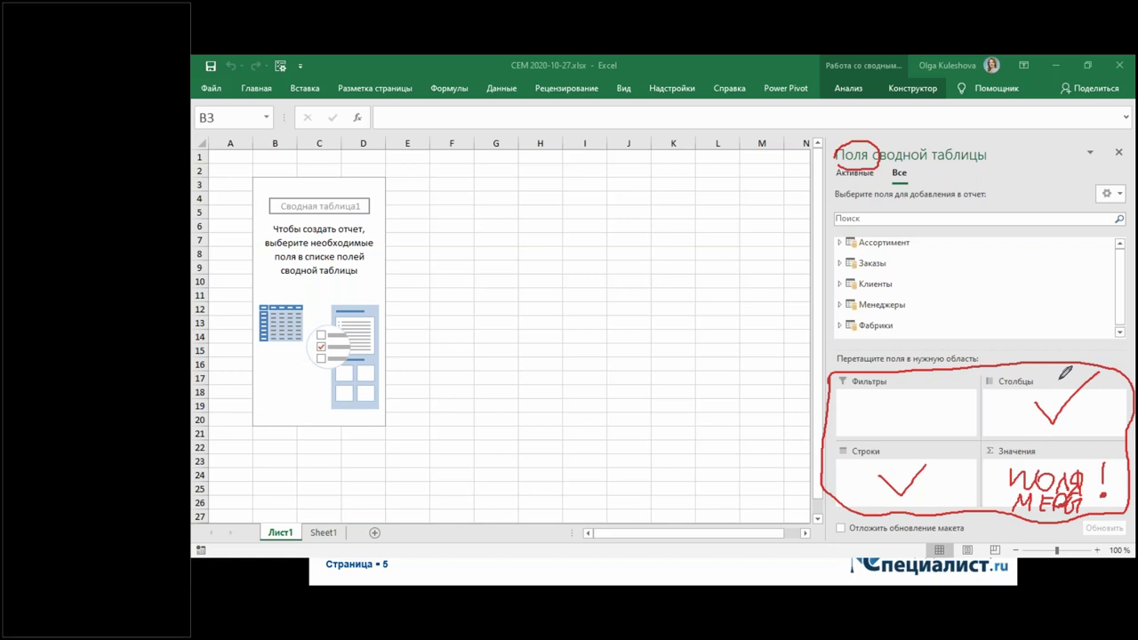
Step: Return to the Менеджеры table in the Power Pivot window and erase the red ink
key(alt+Tab)
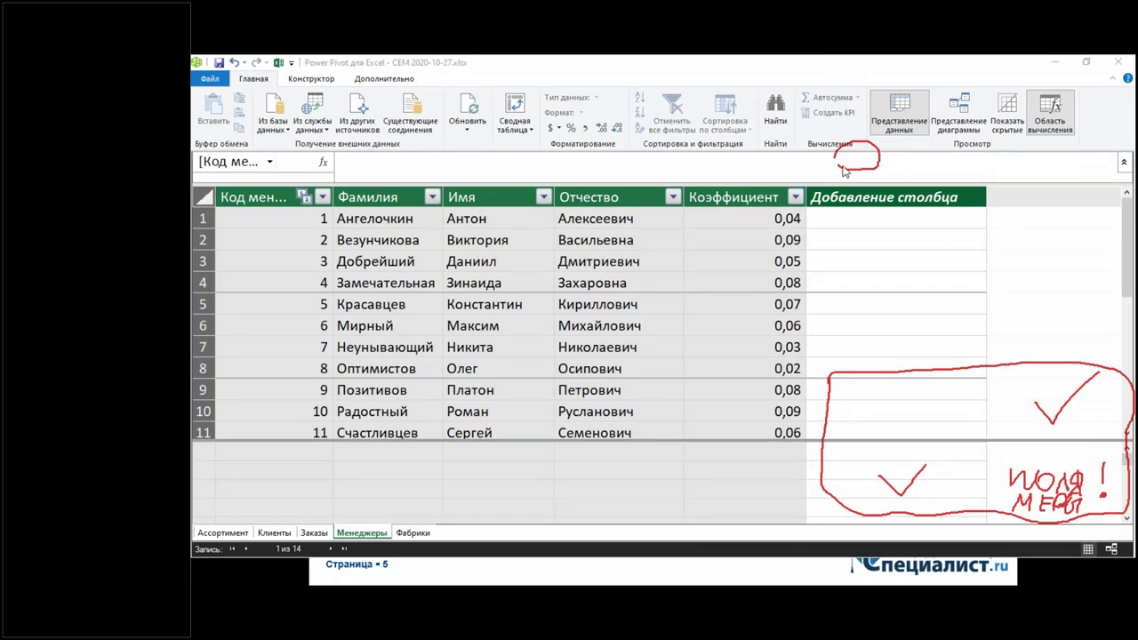
key(e)
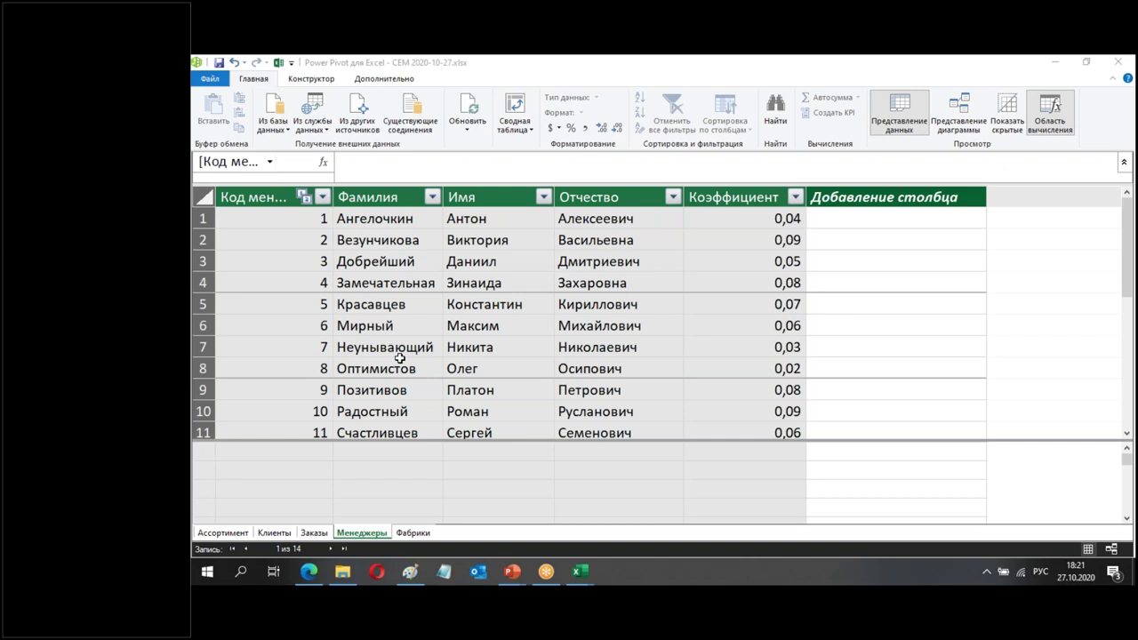
Step: Start a calculated column in the Менеджеры table with the formula ФИО:=[Фамилия]&" ", enlarging the formula text
click(882, 220)
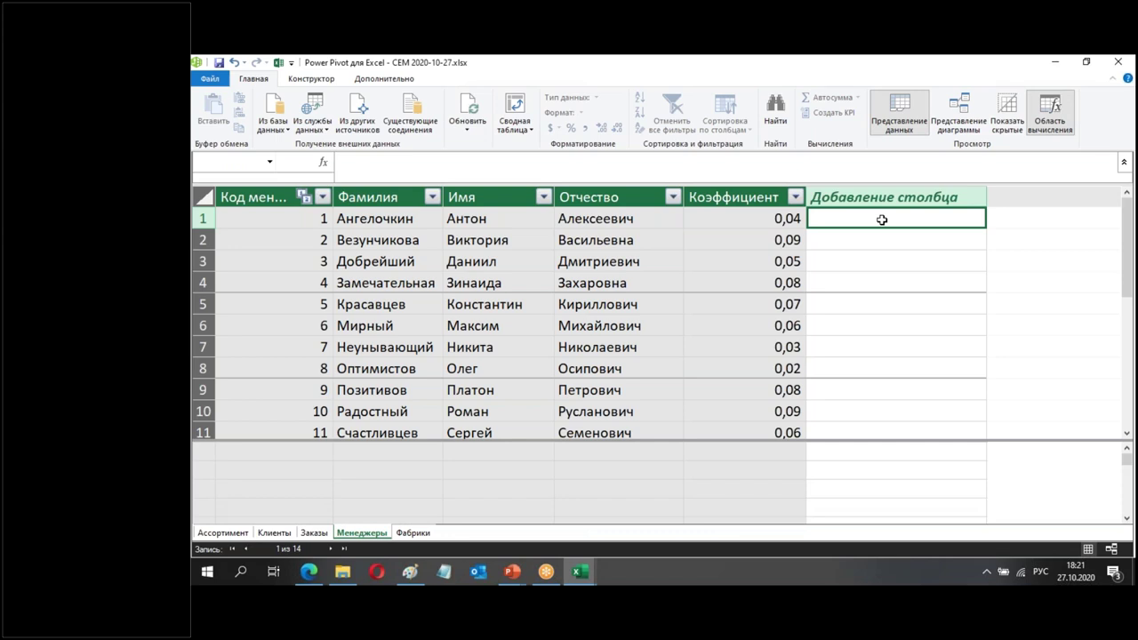
text(ФИО:=)
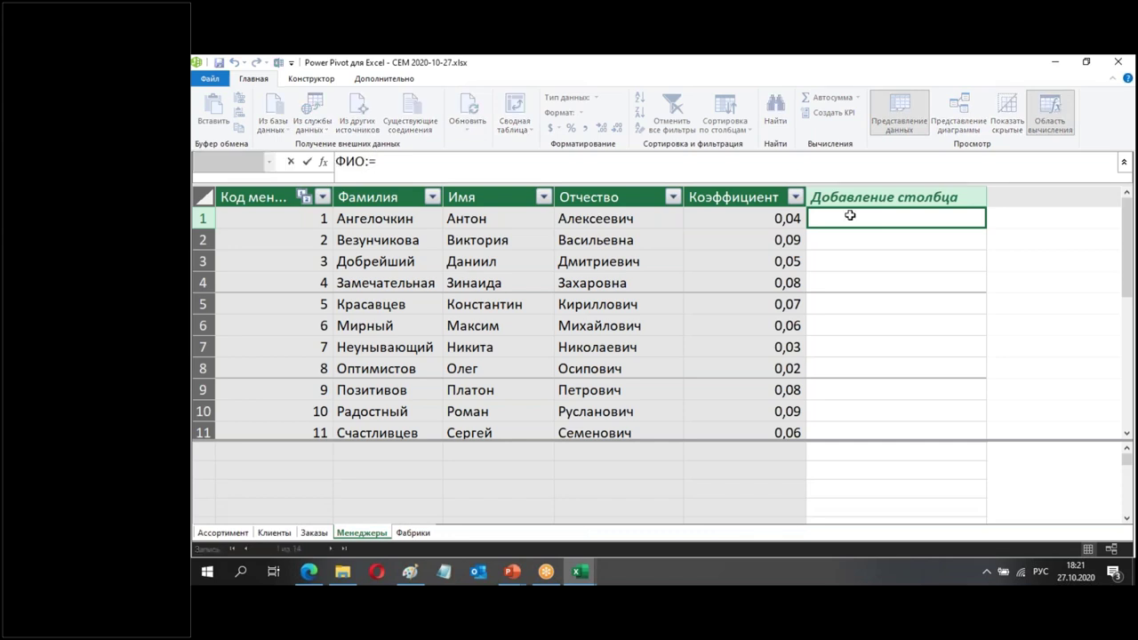
scroll(775, 159, up, 2)
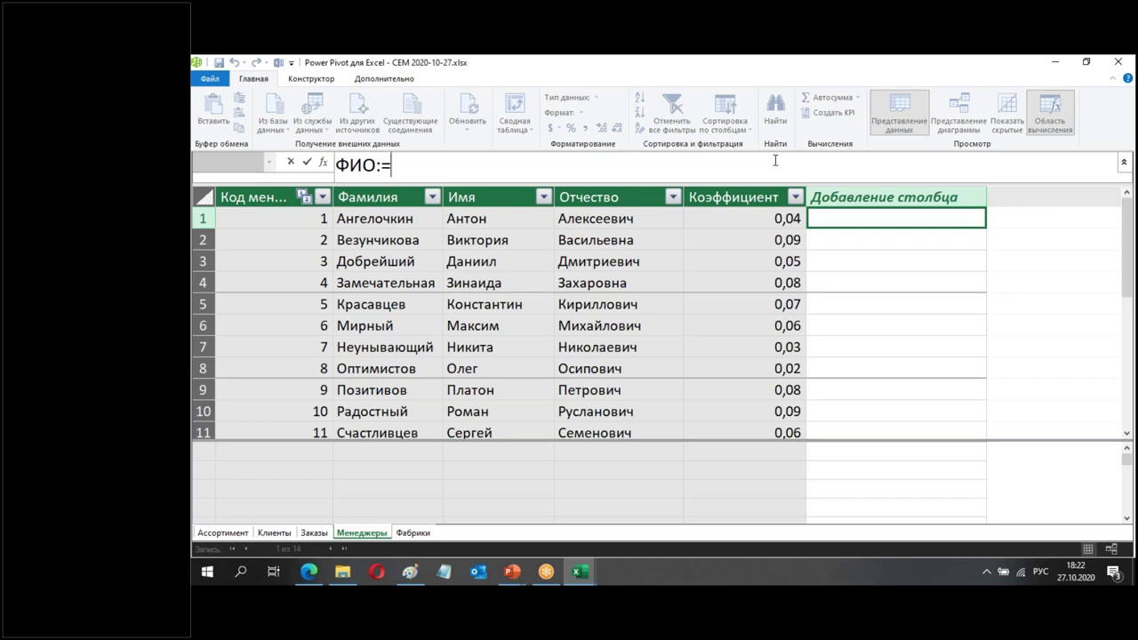
text(х)
key(BackSpace)
key(alt+shift)
text([)
key(Down)
key(Down)
key(Down)
key(Down)
key(Down)
key(Tab)
text(&" ")
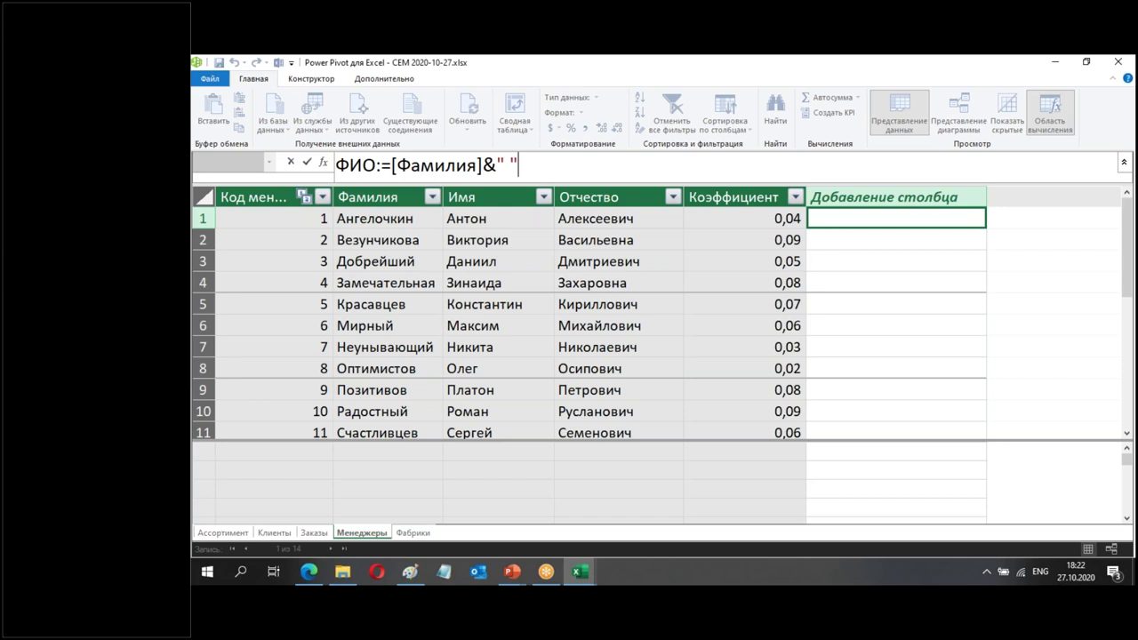
Step: Complete the ФИО column formula as [Фамилия]&" "&[Имя]&" "&[Фамилия] and commit it
text(&)
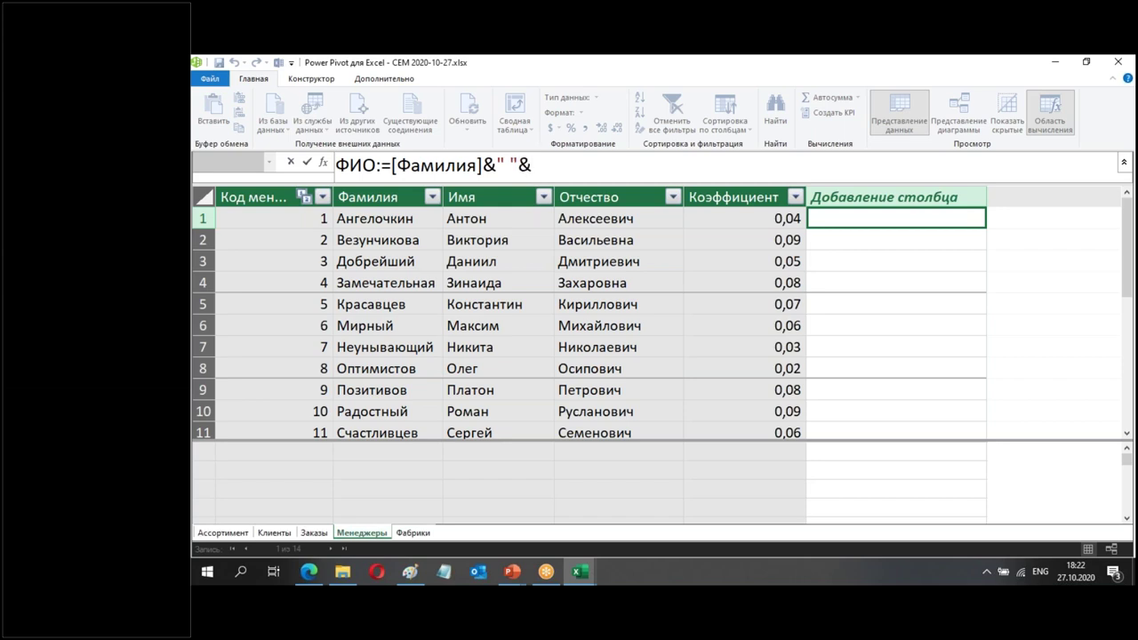
text([)
key(Down)
key(Tab)
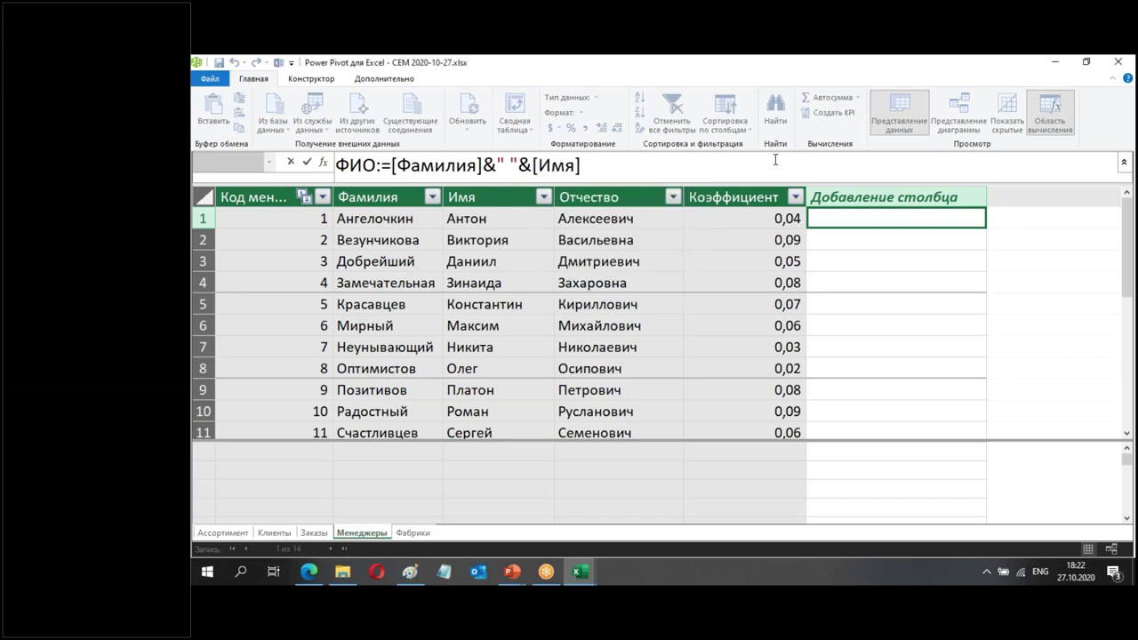
text(&" "&[)
key(Down)
key(Down)
key(Down)
key(Down)
key(Down)
key(Tab)
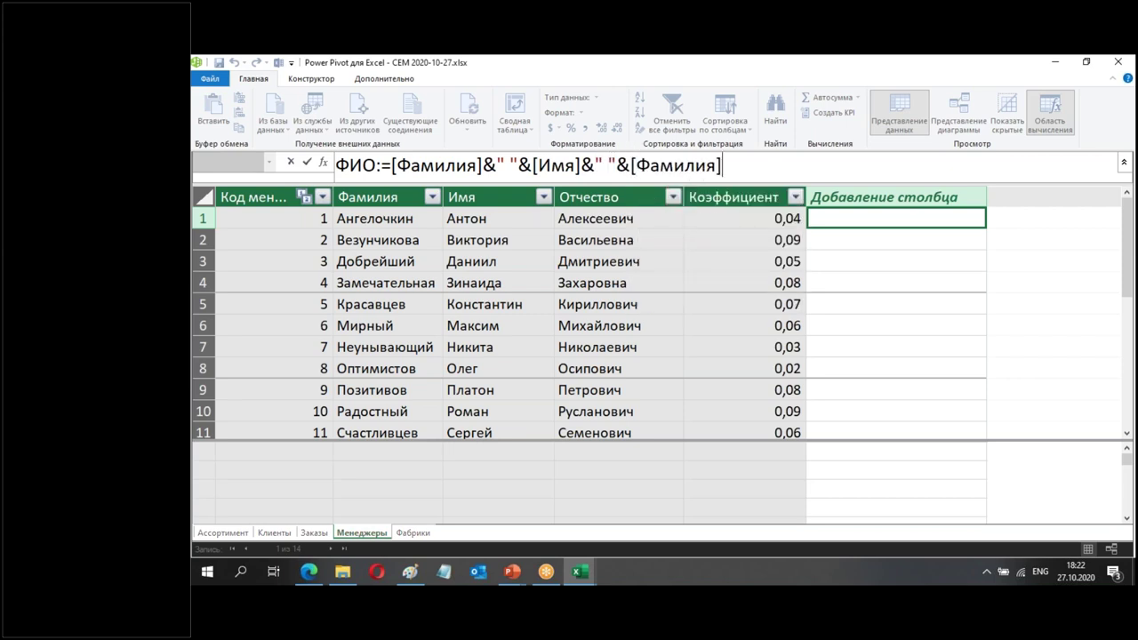
key(Return)
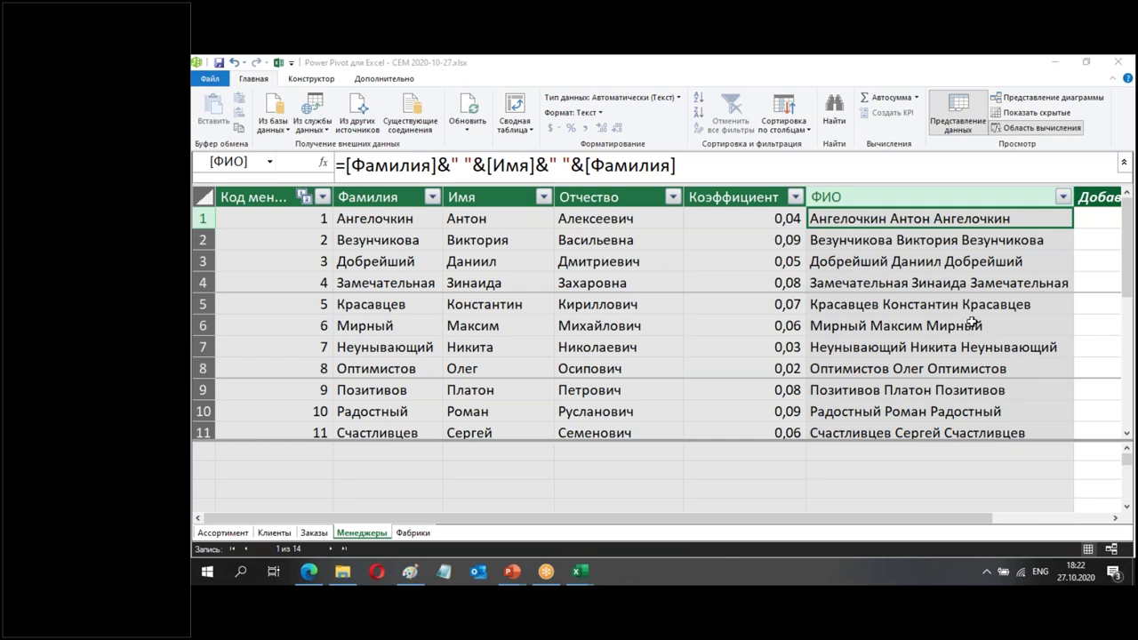
Step: Replace the last [Фамилия] reference in the ФИО column formula with [Отчество] and commit it
click(670, 175)
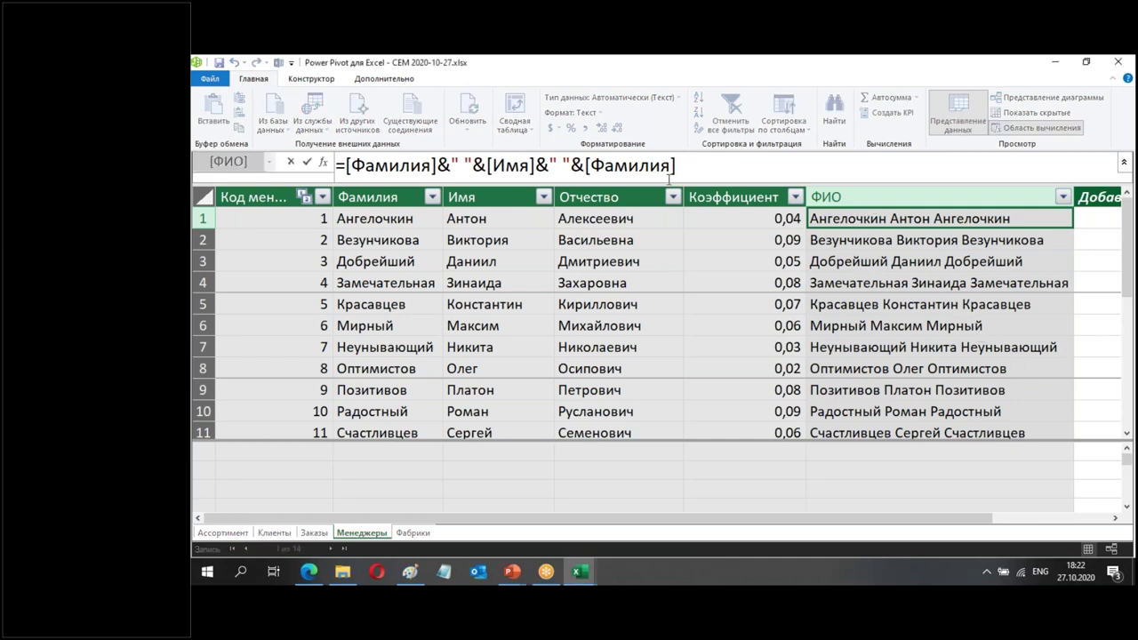
key(BackSpace)
key(BackSpace)
key(BackSpace)
key(BackSpace)
key(BackSpace)
key(BackSpace)
key(BackSpace)
key(BackSpace)
key(Down)
key(Down)
key(Down)
key(Down)
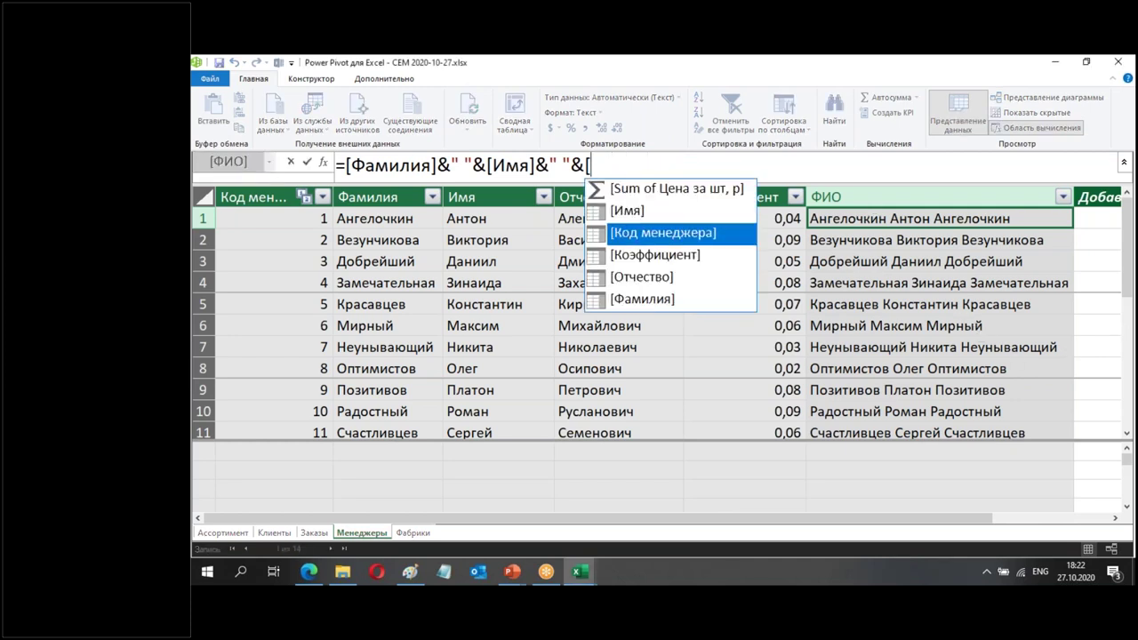
key(Tab)
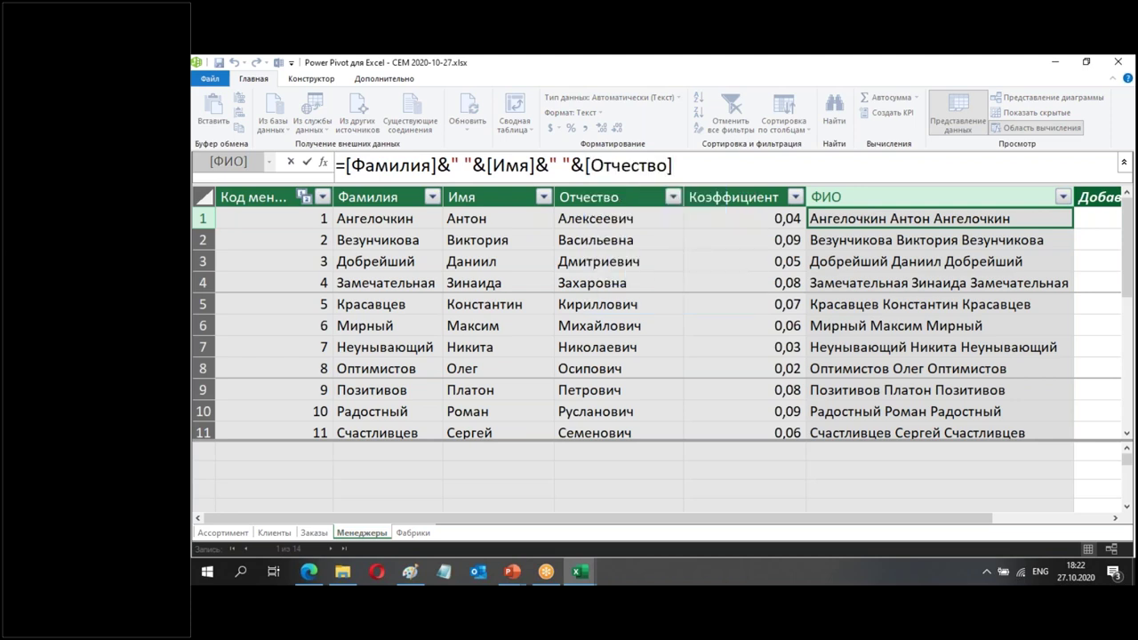
key(Return)
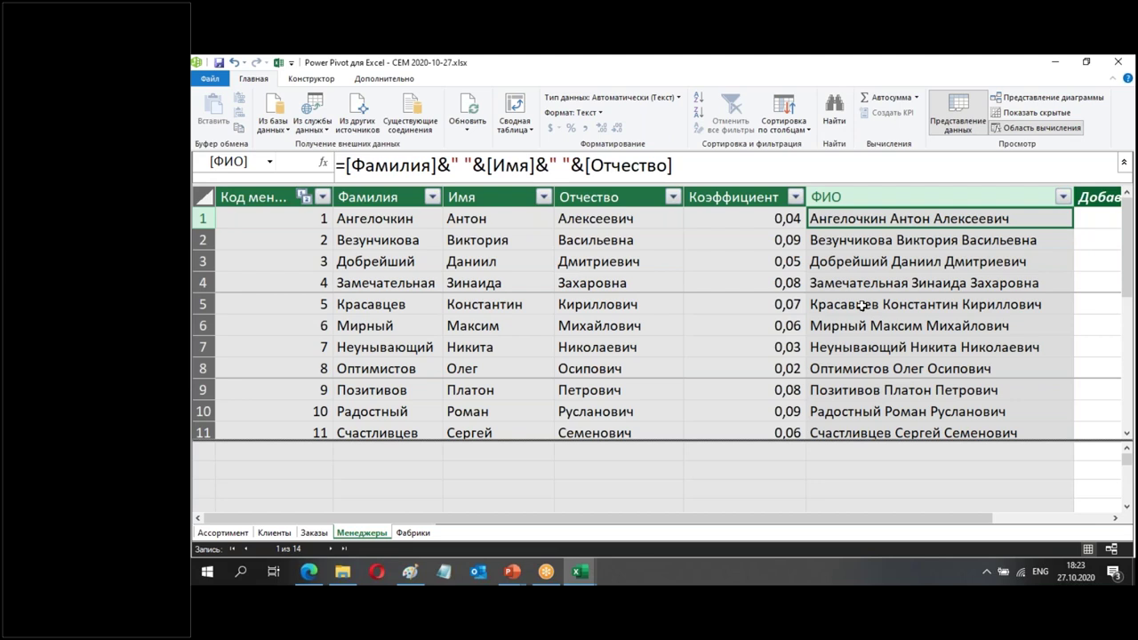
click(626, 305)
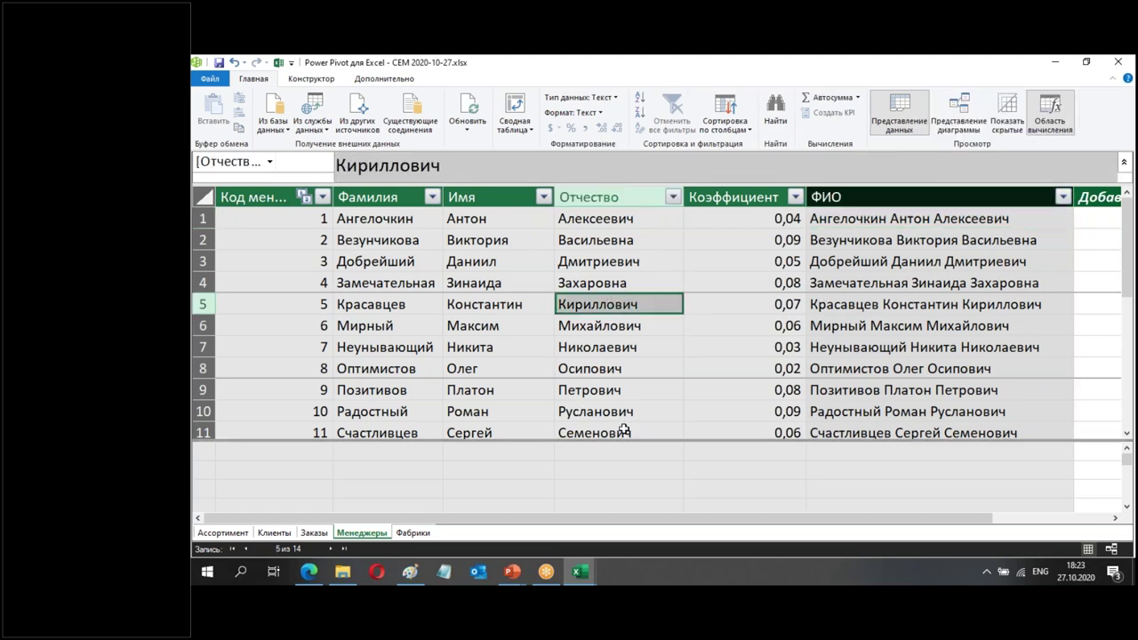
Step: Switch to the Excel workbook and expand the Менеджеры table in the pivot table field list to check its fields
click(655, 469)
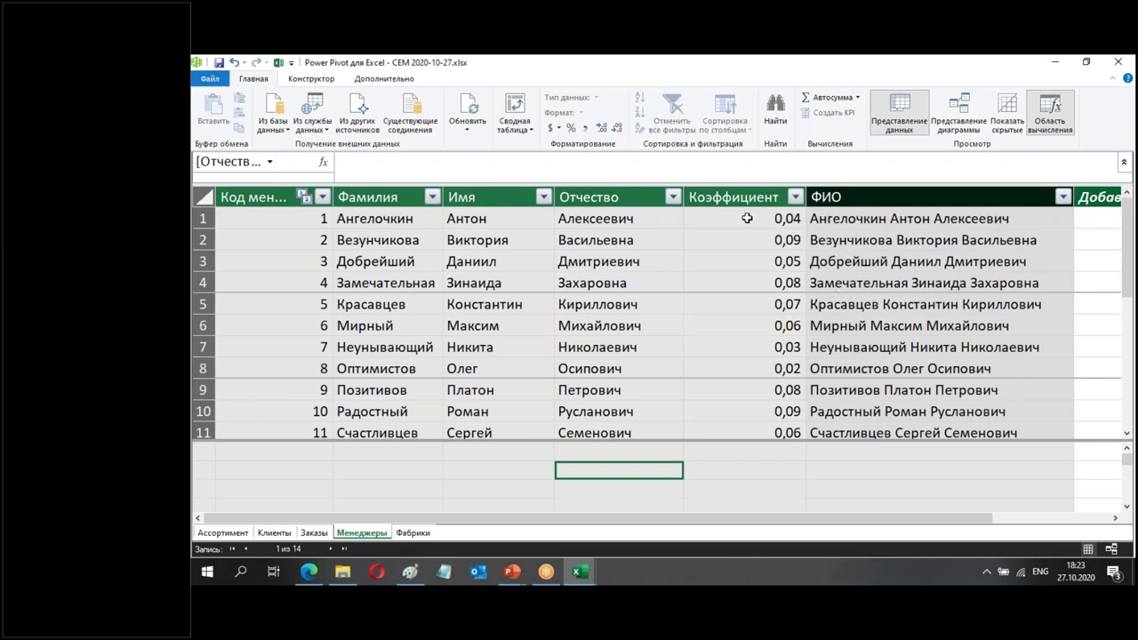
mouse_move(576, 579)
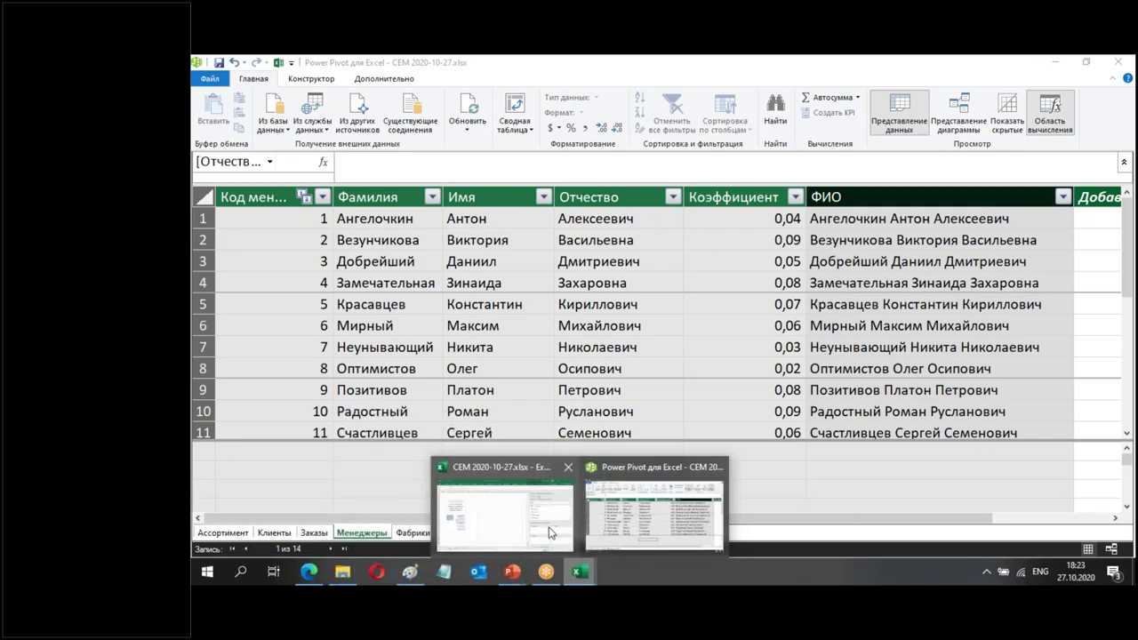
click(544, 530)
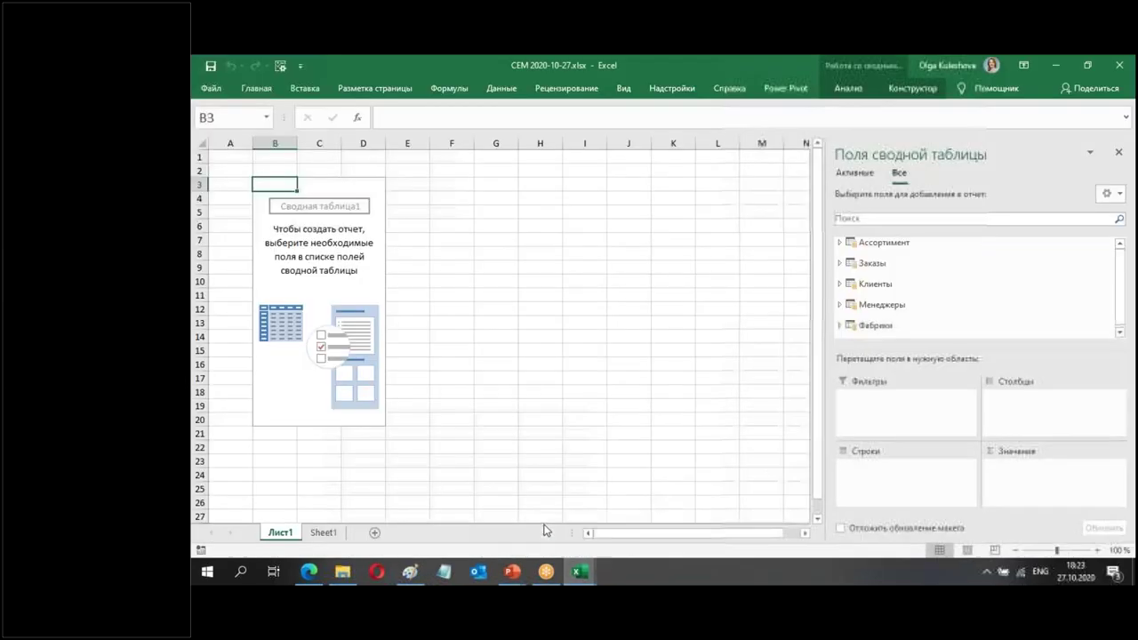
click(841, 305)
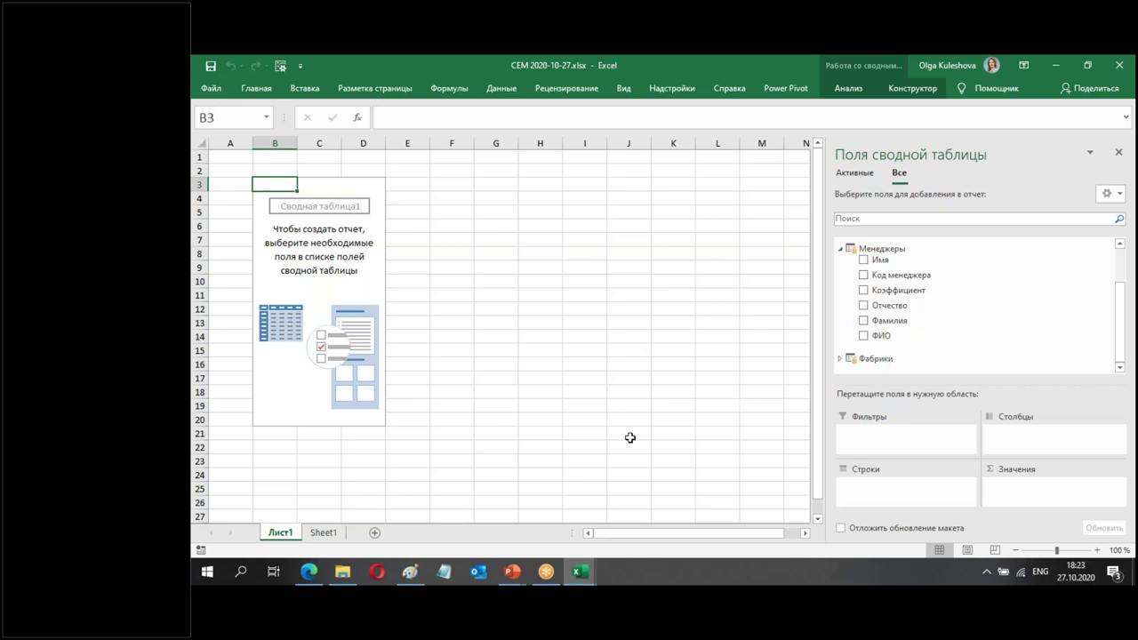
Step: Return to the Power Pivot data model and inspect the ФИО column values and formula in the Менеджеры table
click(791, 88)
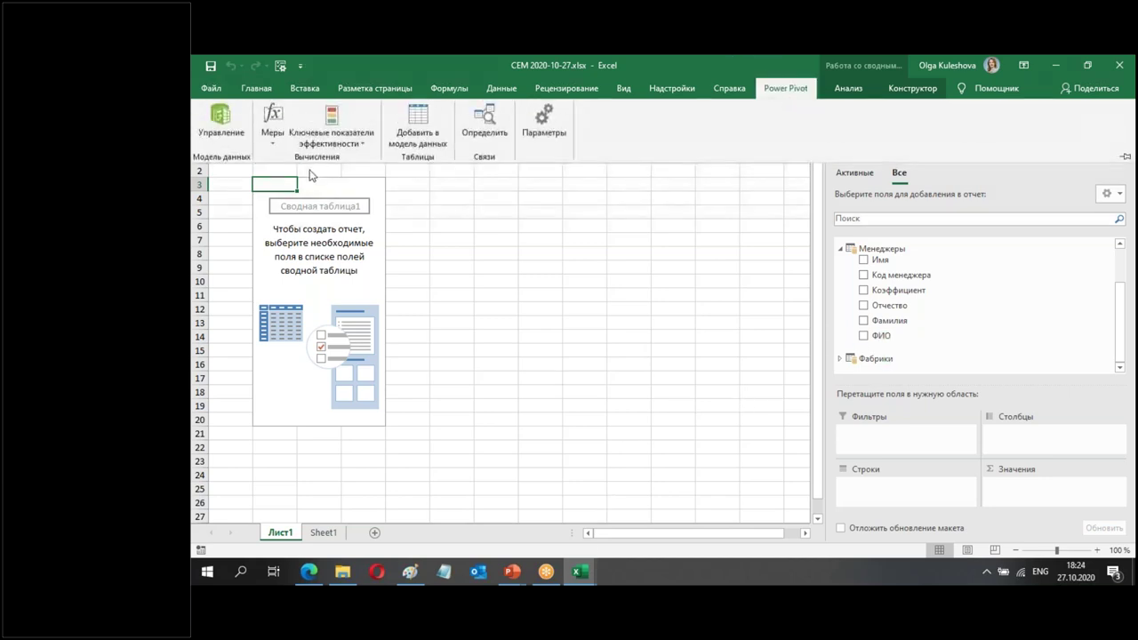
click(216, 132)
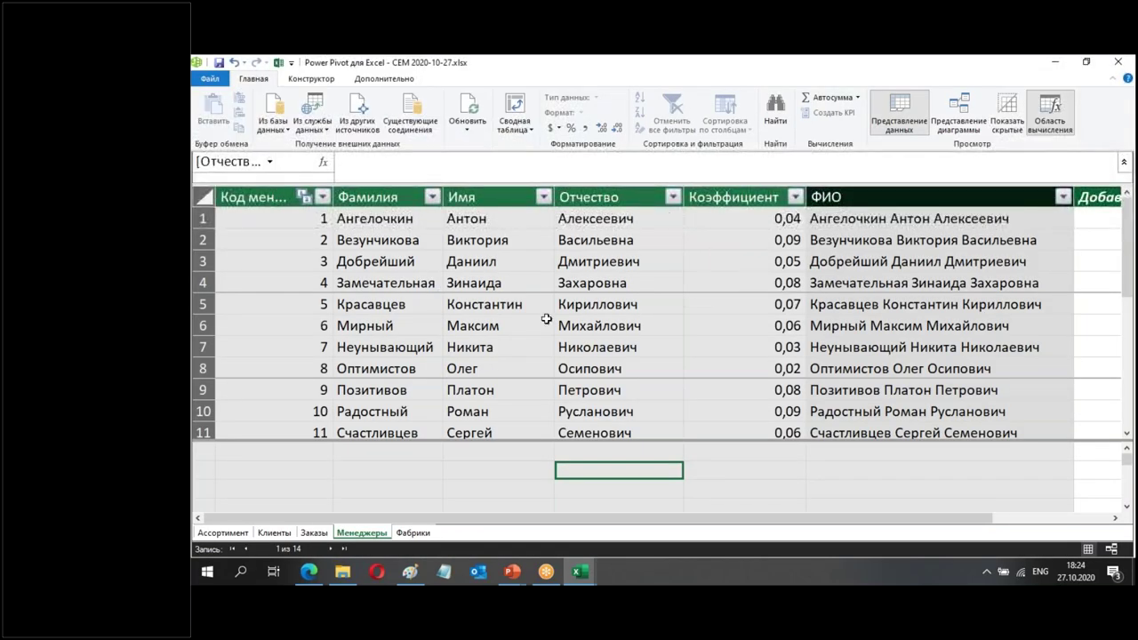
click(949, 217)
click(938, 236)
click(933, 261)
click(935, 319)
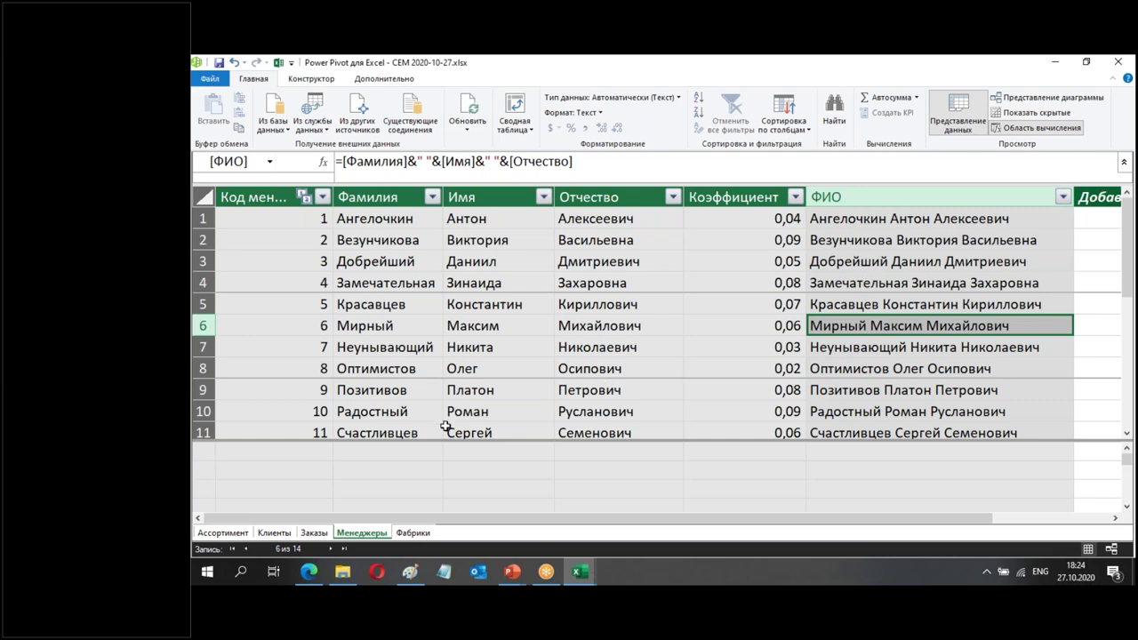
Step: Open the Ассортимент table and widen the Цена за шт, р column to show its full header
click(224, 533)
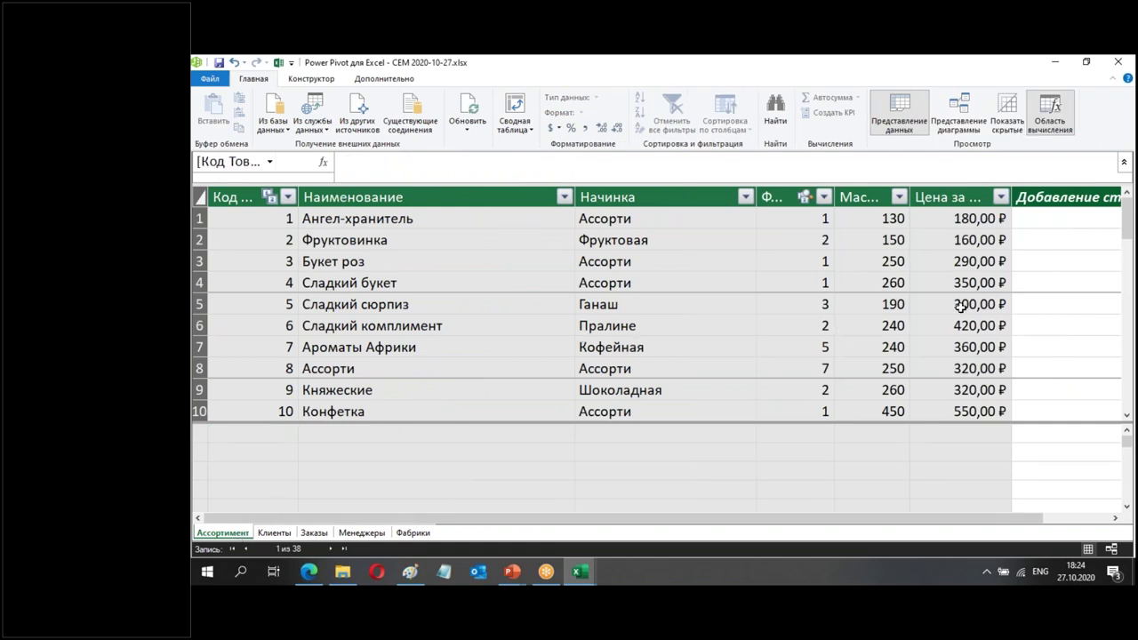
click(1019, 192)
drag(1011, 196, 1065, 197)
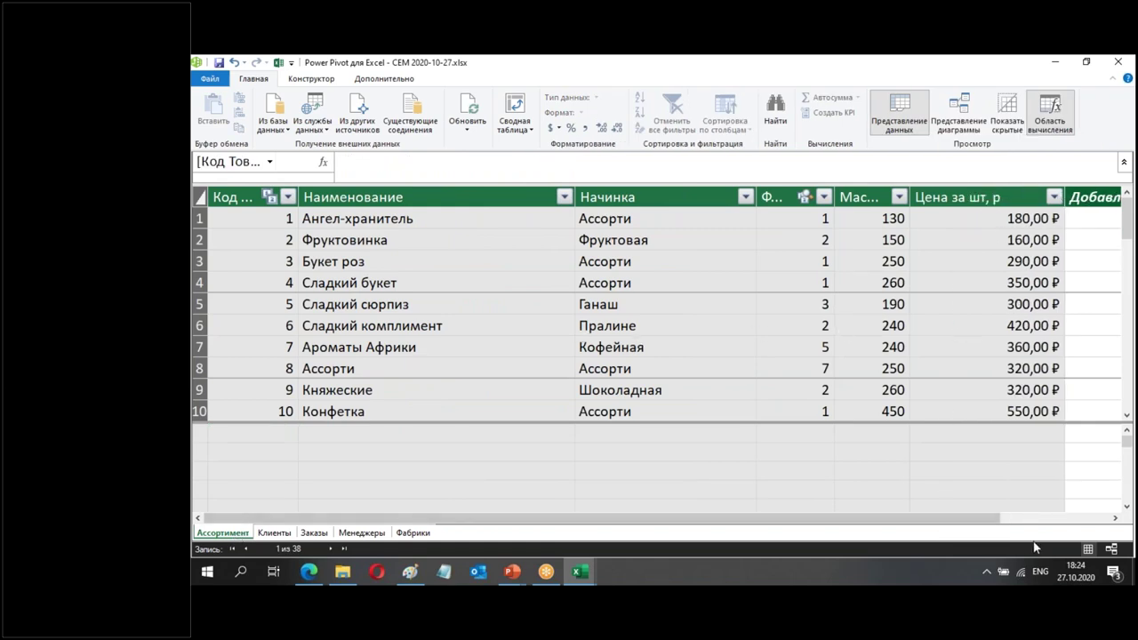
click(1115, 518)
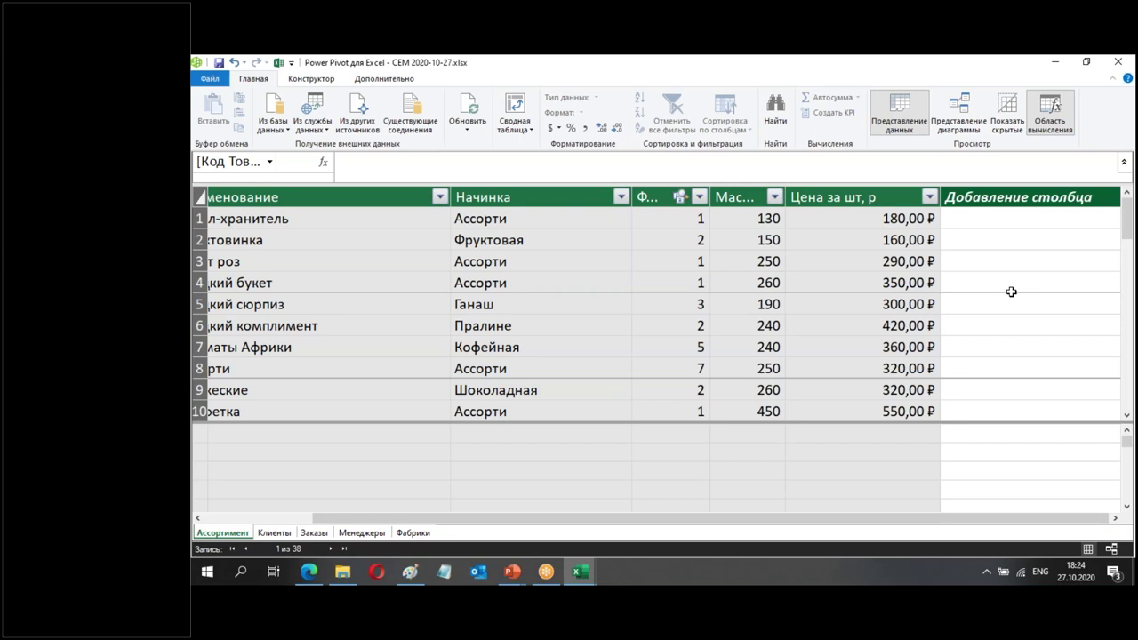
click(977, 216)
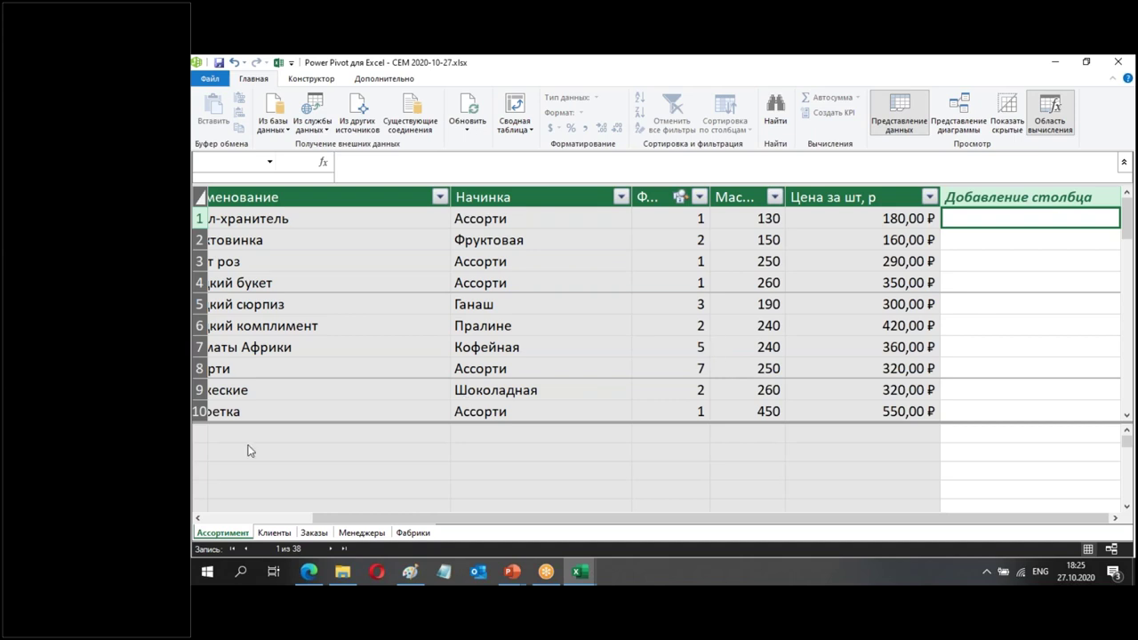
Step: Open the Заказы table and inspect the dates in the Дата заказа column
click(315, 532)
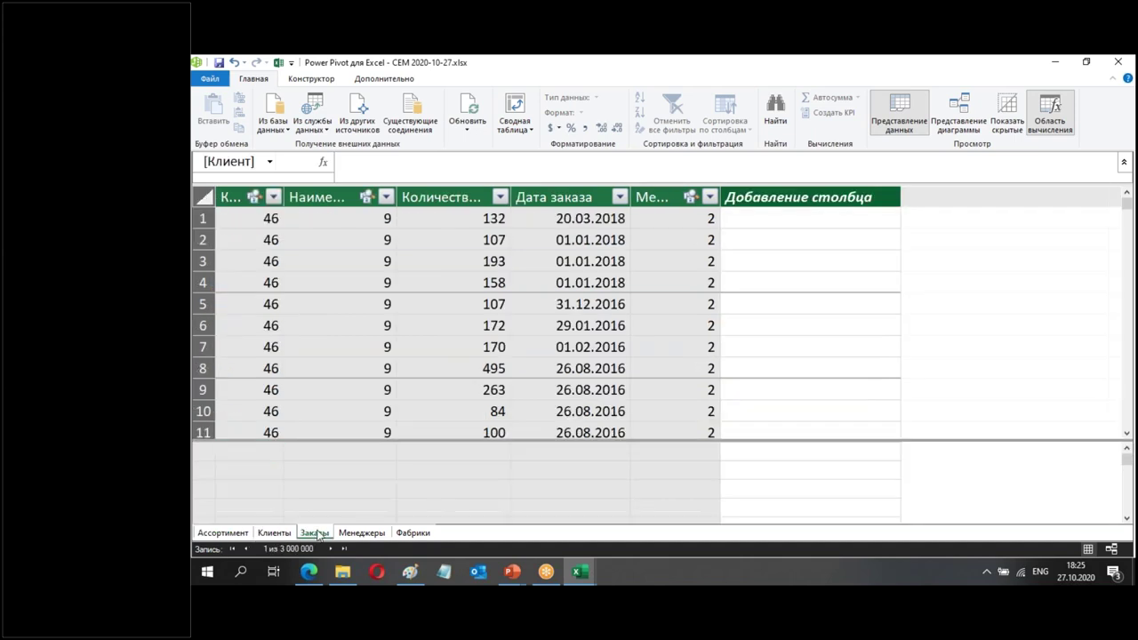
click(579, 223)
click(558, 240)
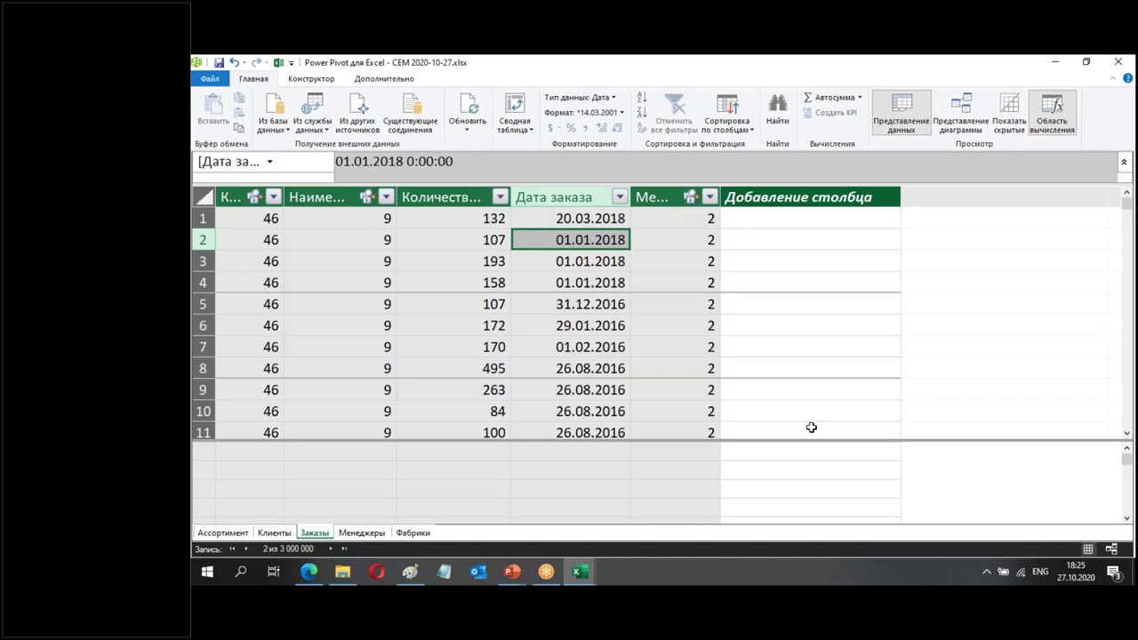
Step: Start a calculated column in the Заказы table with the formula beginning Год:=
click(792, 220)
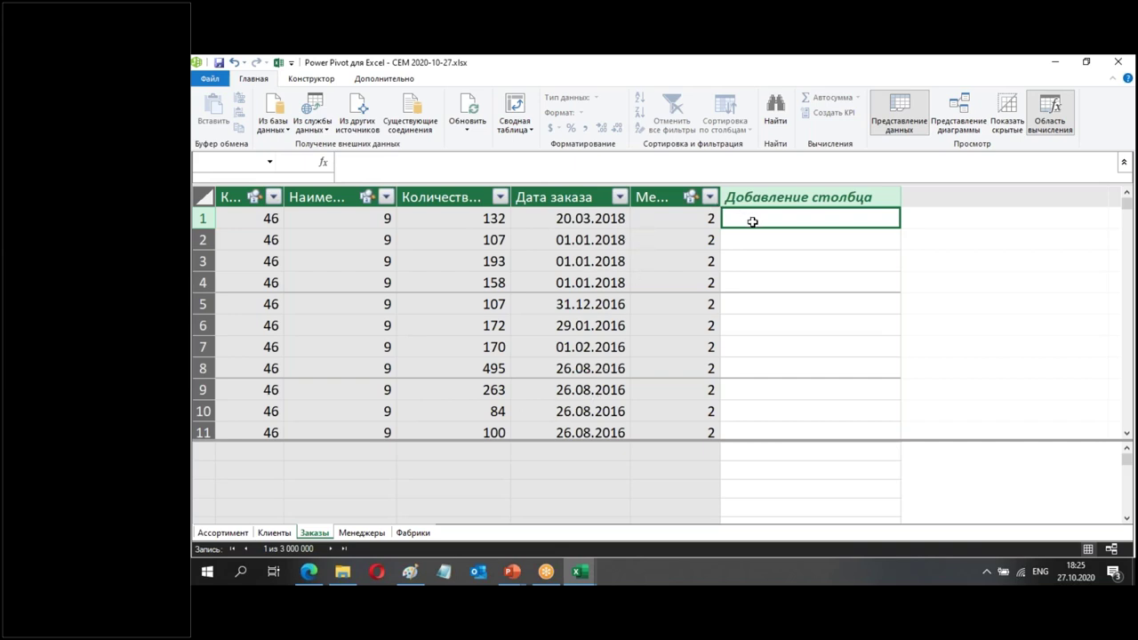
text(=)
key(BackSpace)
key(alt+shift)
text(Год)
key(BackSpace)
text(:=)
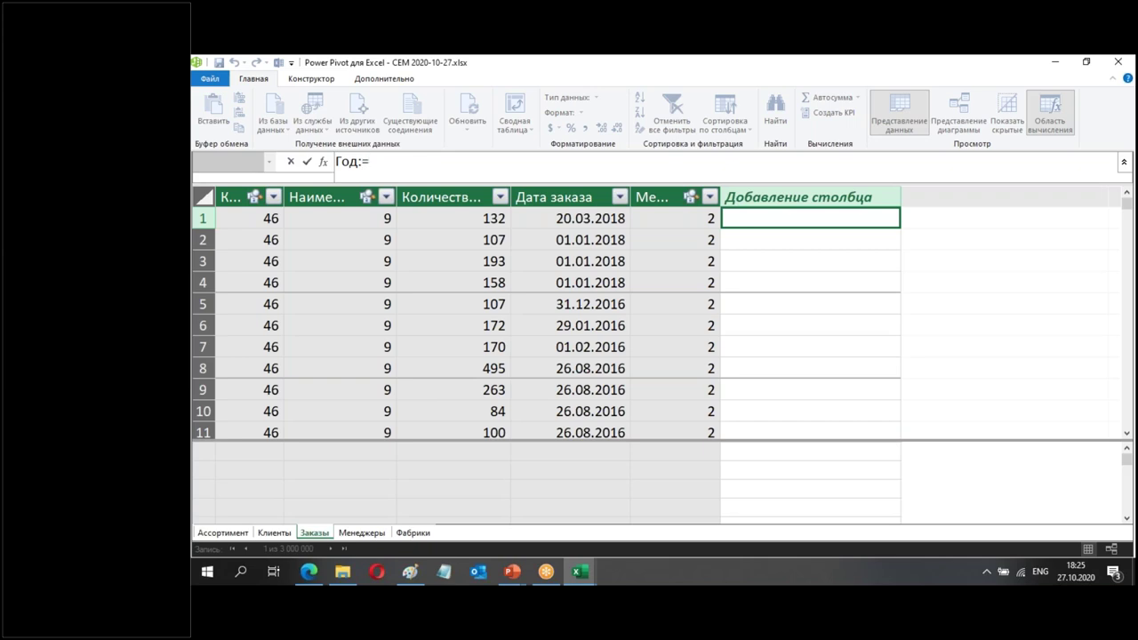
Step: Complete the Год column formula as YEAR([Дата заказа]) and commit it
text(Ye)
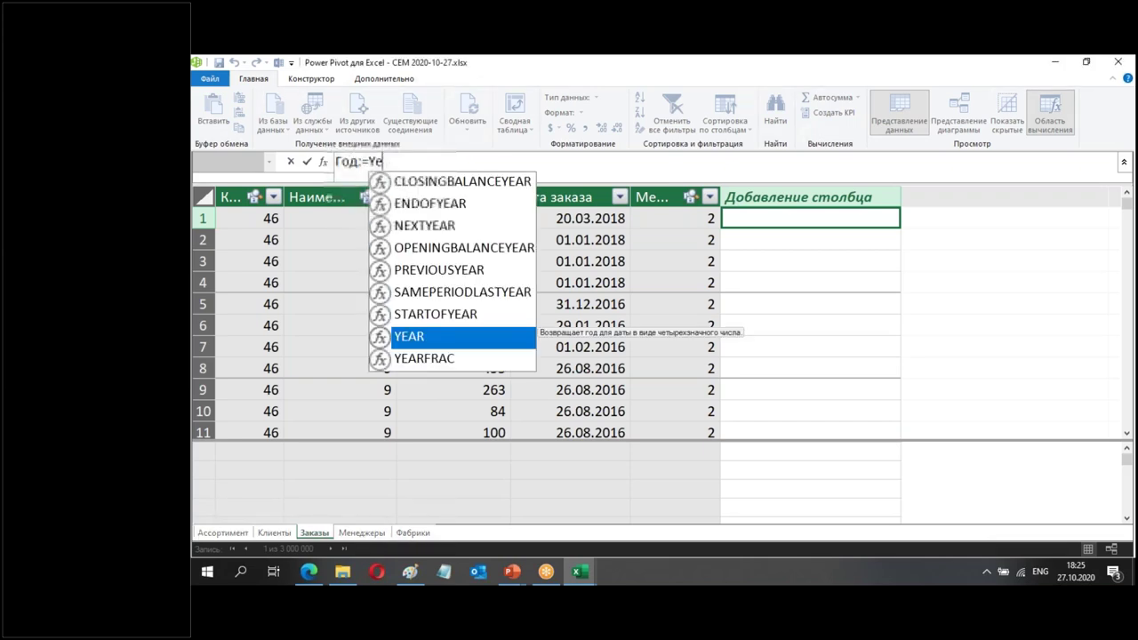
key(Tab)
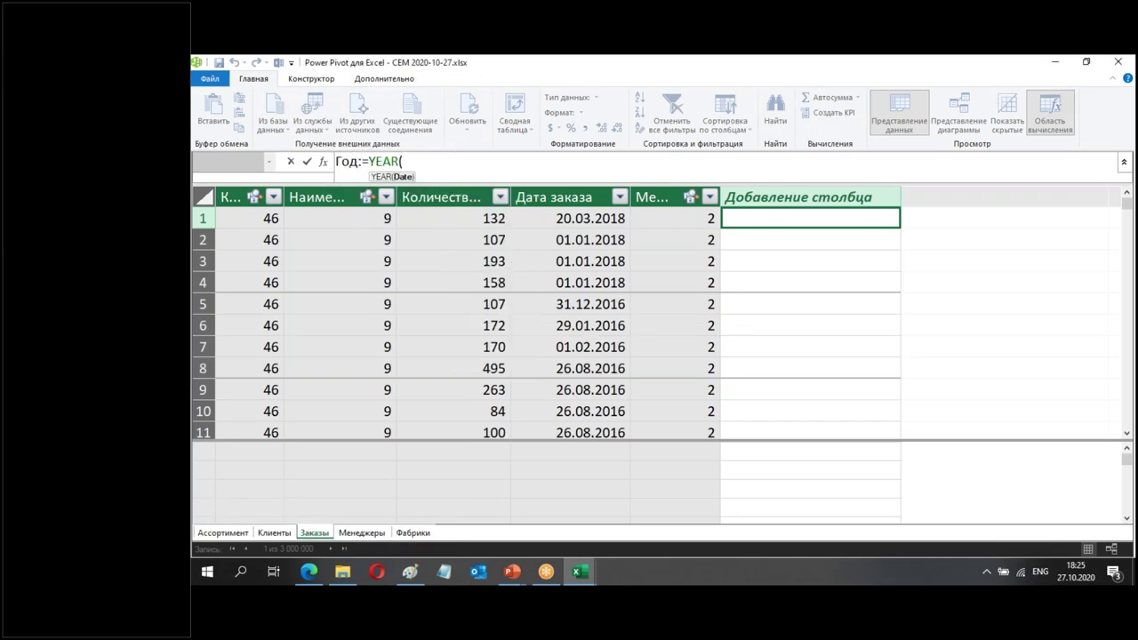
text([)
key(Down)
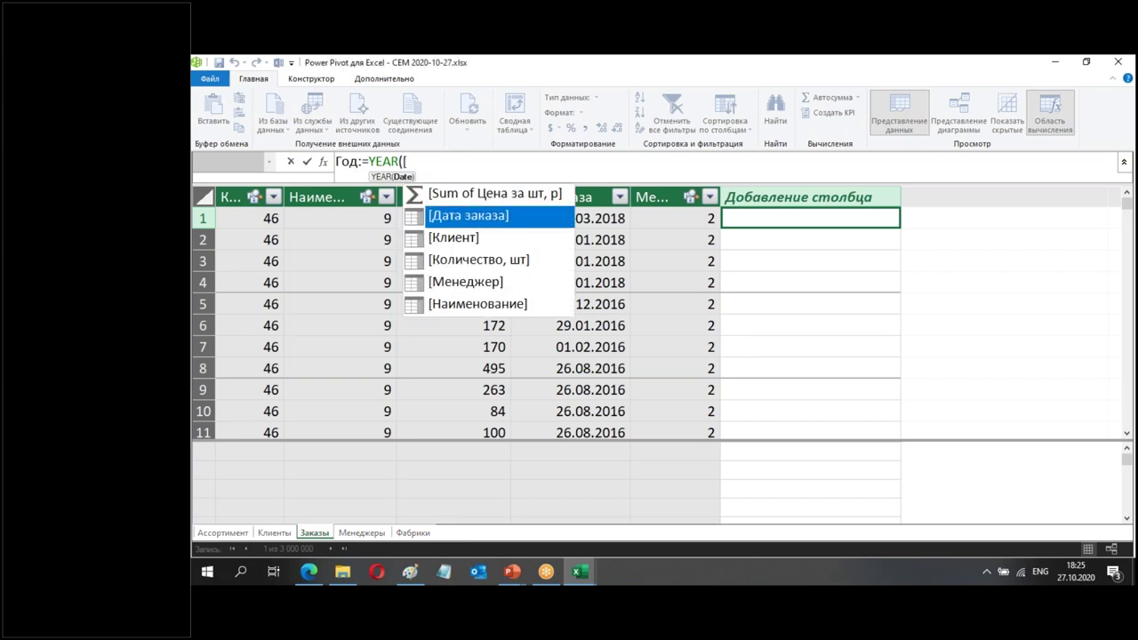
key(Tab)
text())
key(Return)
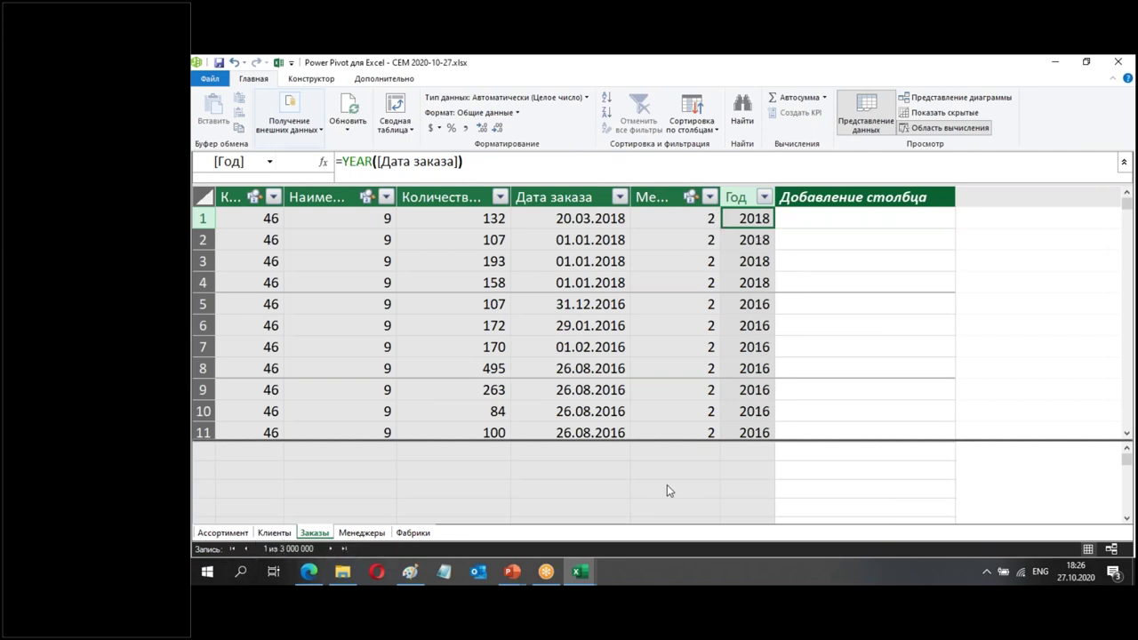
Step: Check the size of СЕМ 2020-10-27.xlsx in File Explorer, and save the workbook in Excel
click(343, 573)
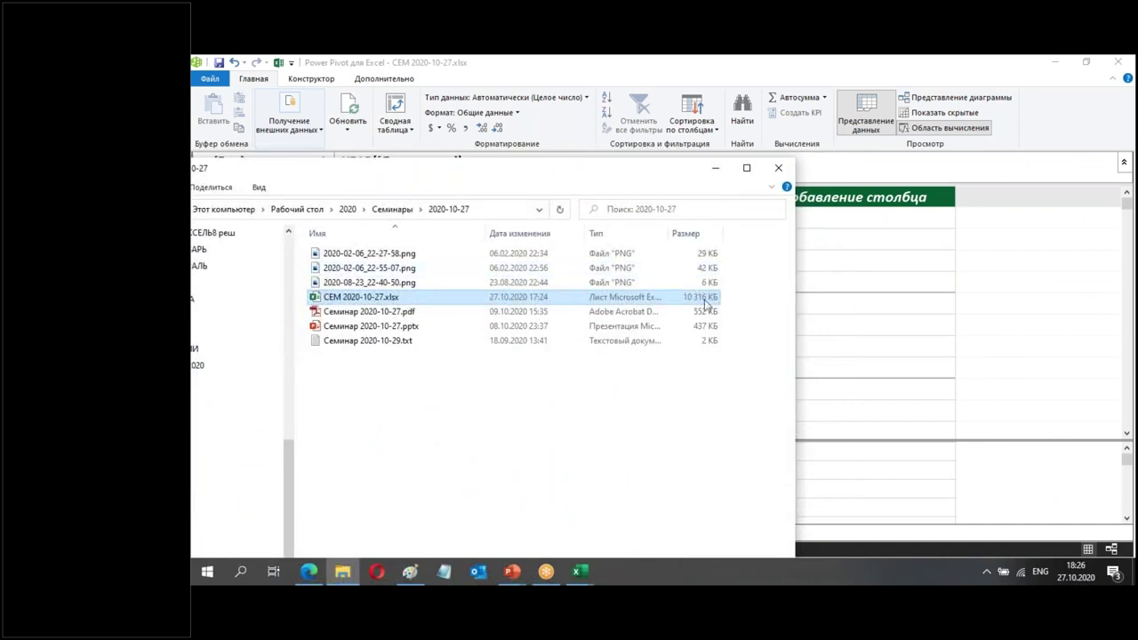
click(716, 169)
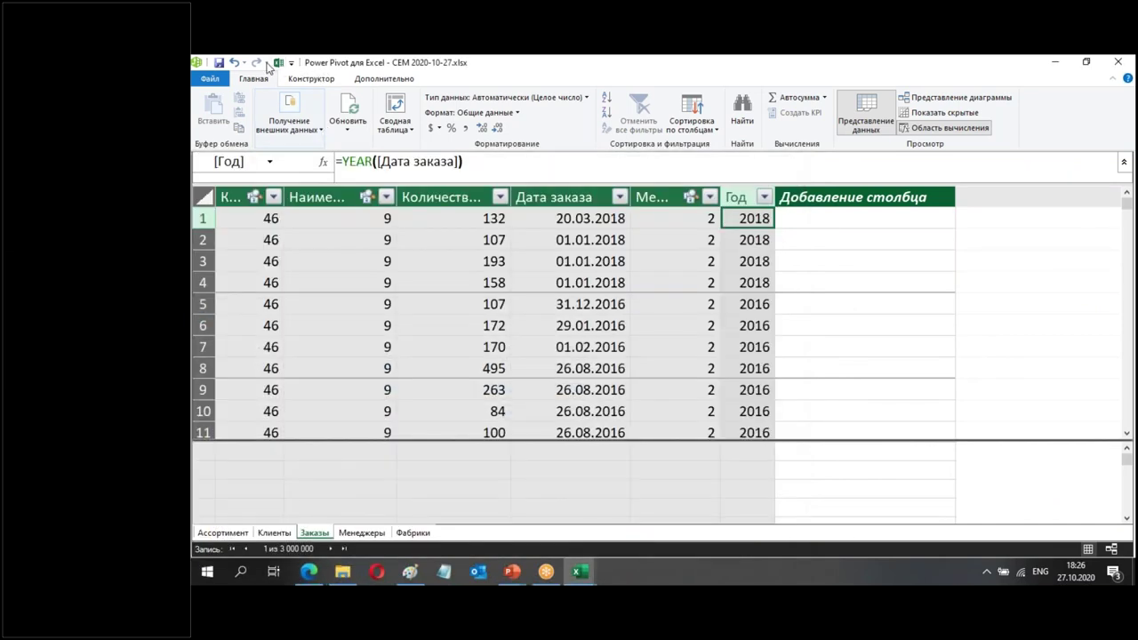
click(277, 63)
click(212, 65)
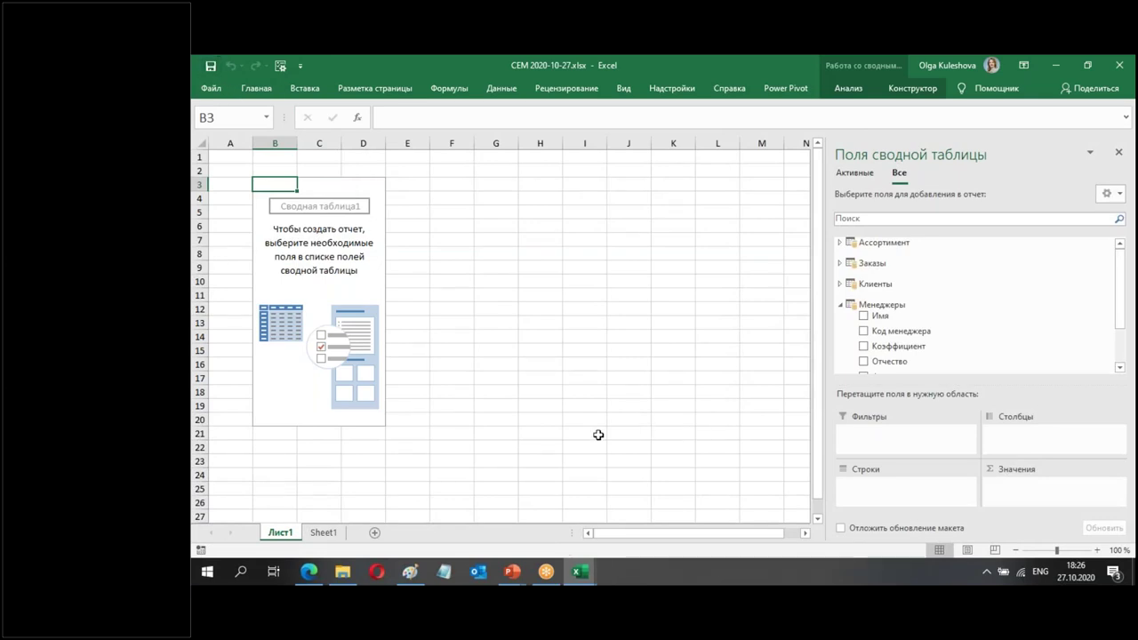
Step: Check the saved workbook's size in File Explorer and return to the Год column of the Заказы table in Power Pivot
click(343, 577)
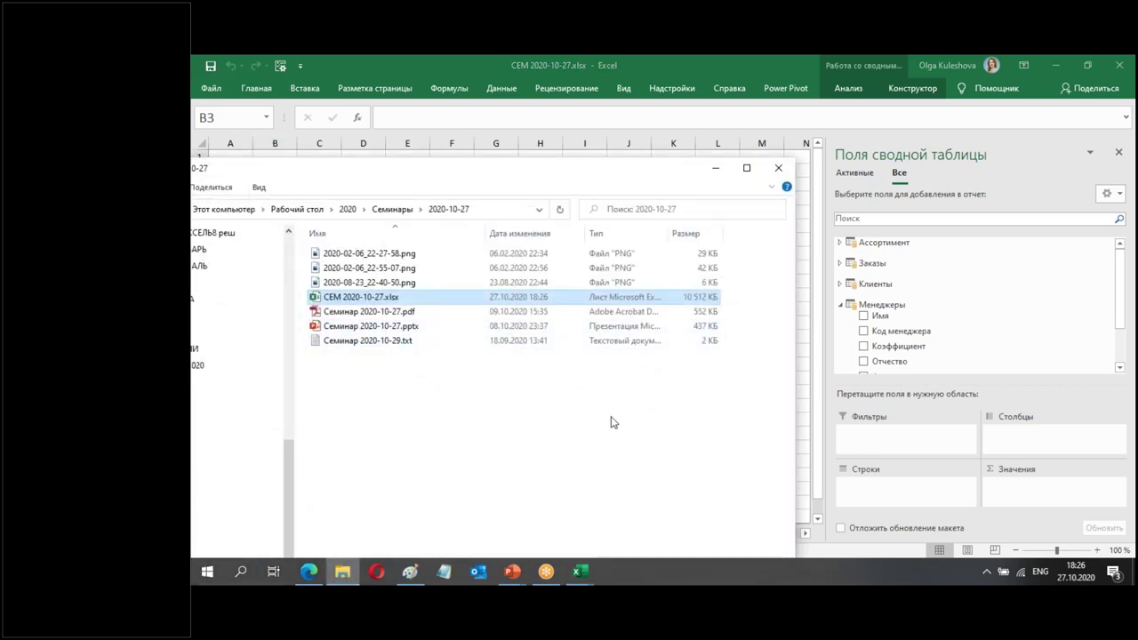
mouse_move(582, 576)
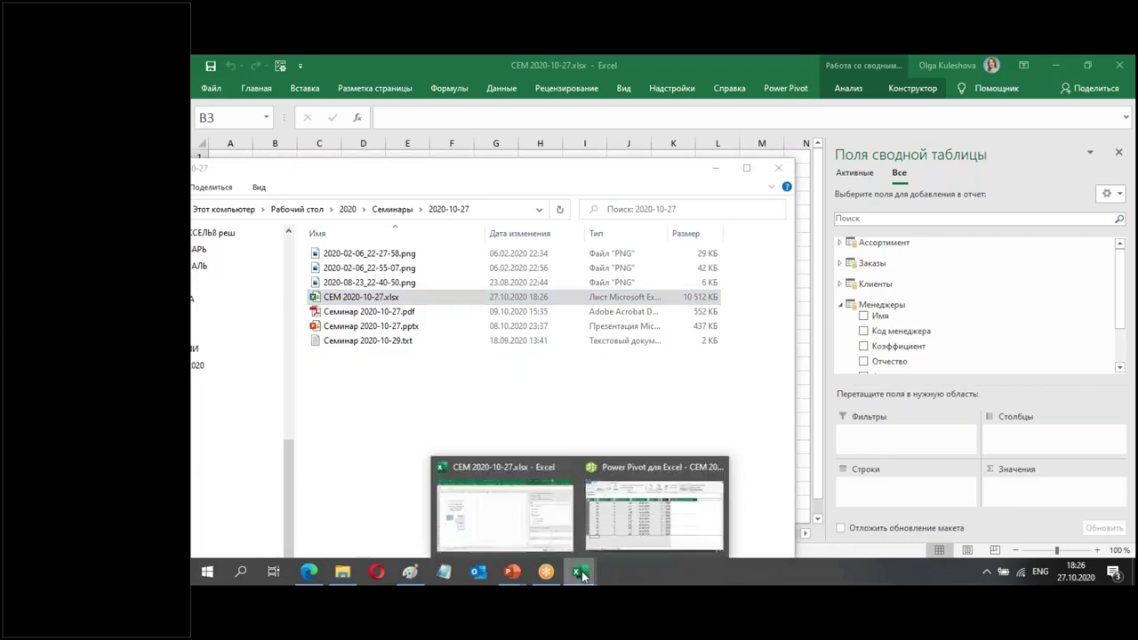
click(633, 496)
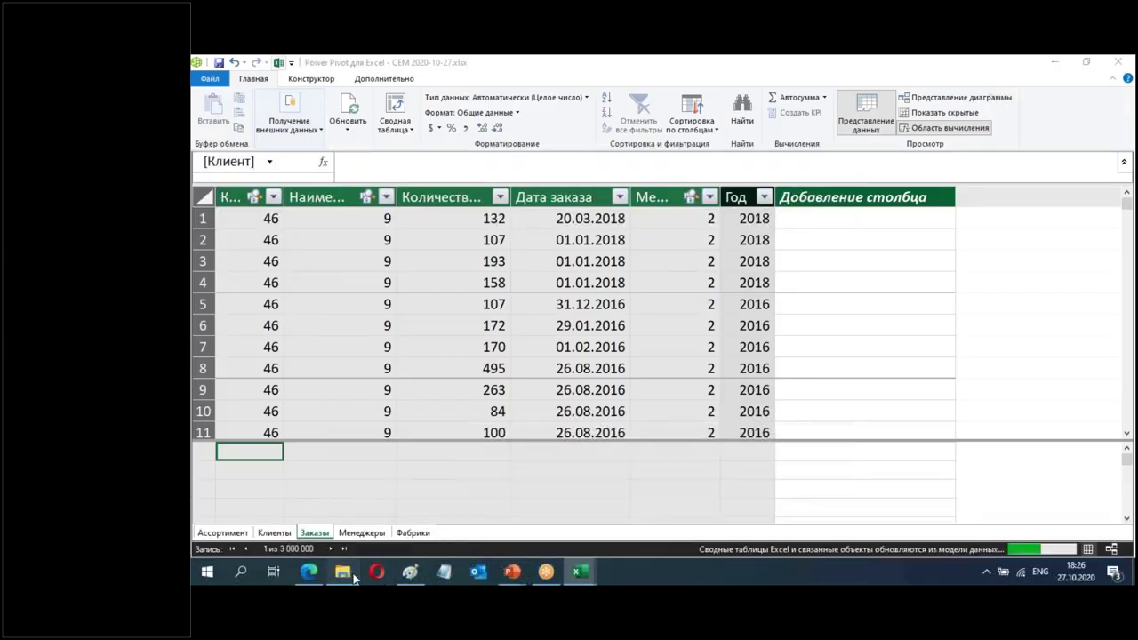
click(343, 572)
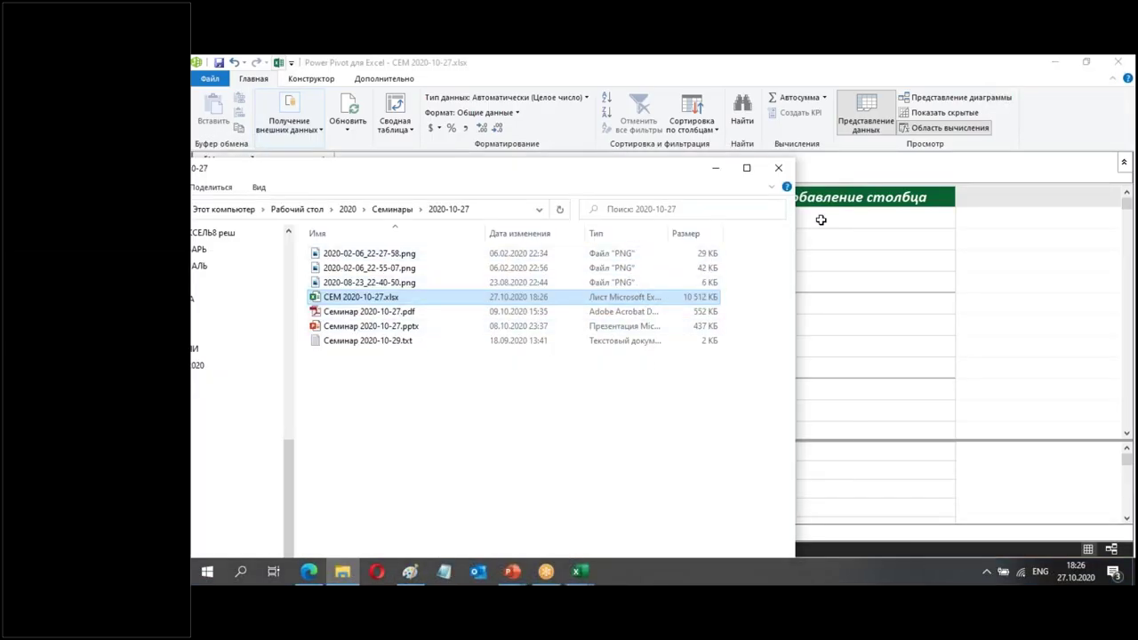
drag(642, 175, 810, 338)
click(770, 237)
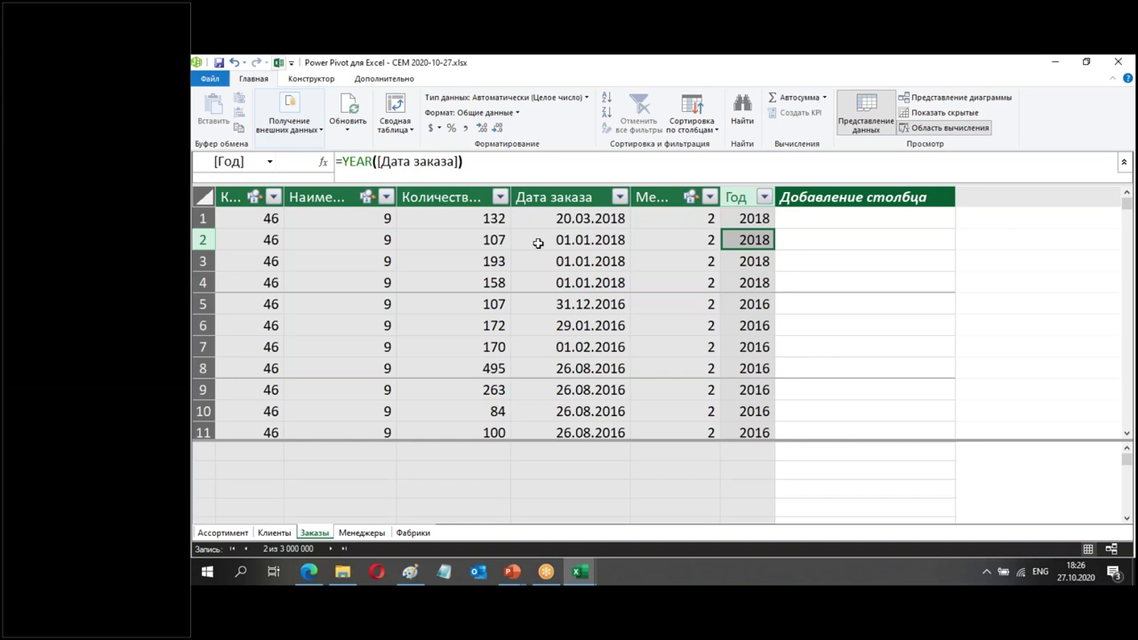
Step: Widen the Количество, шт column in Заказы to fit its header, and consult the prices in the Ассортимент table
double_click(510, 196)
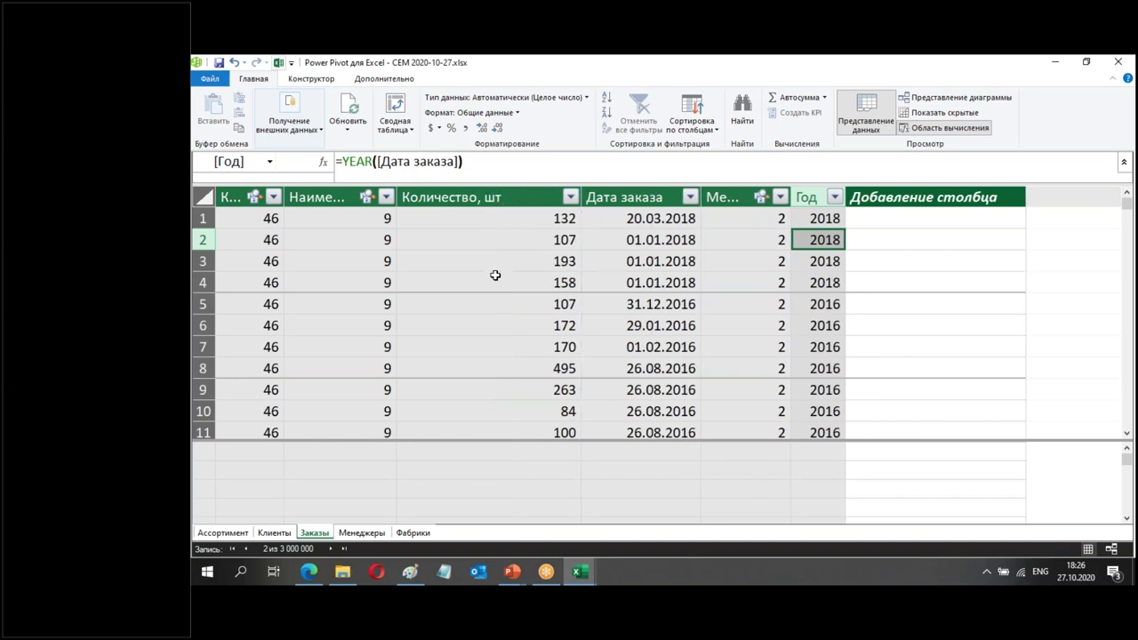
click(222, 533)
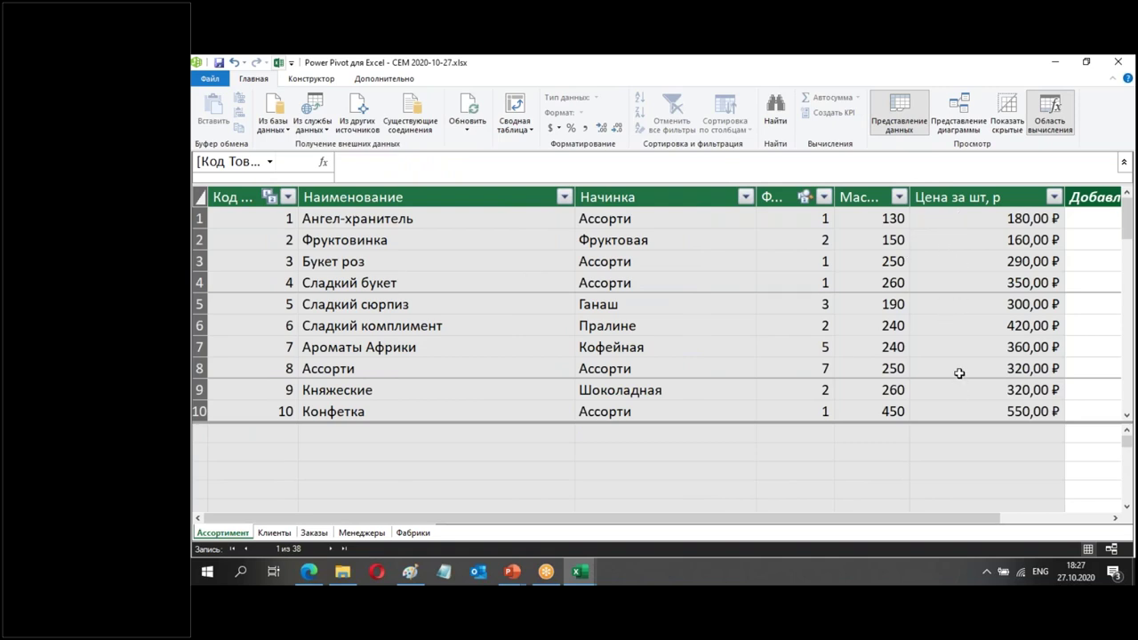
click(314, 532)
Step: Start another calculated column in the Заказы table with the formula beginning Стоимость заказа, р:=
click(887, 229)
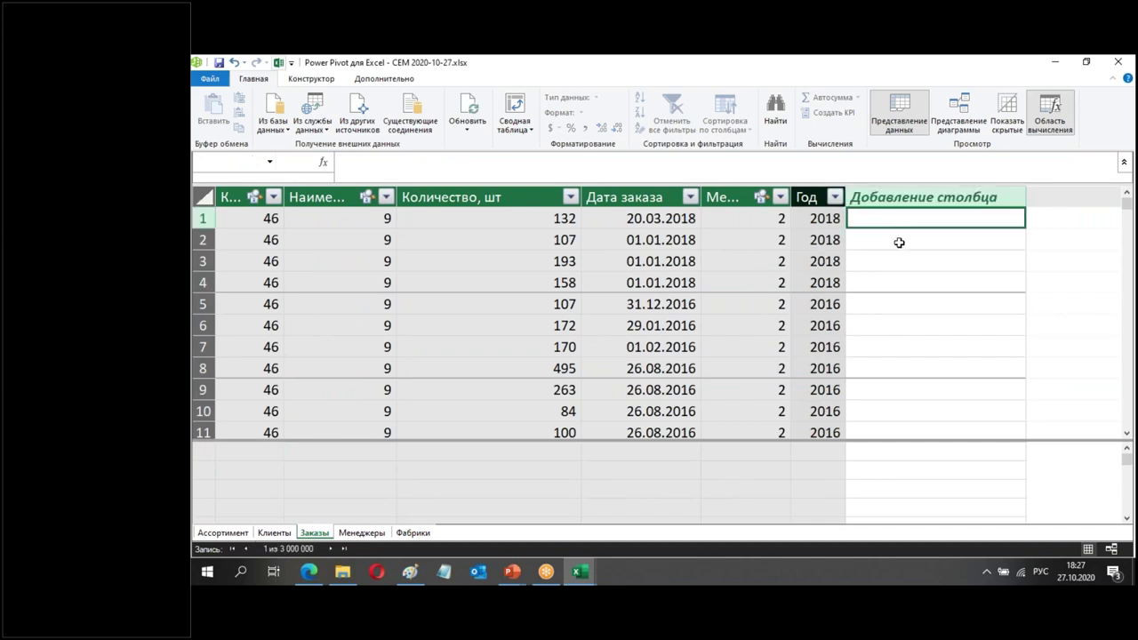
text(Стоимость)
text( заказа)
text(, р.)
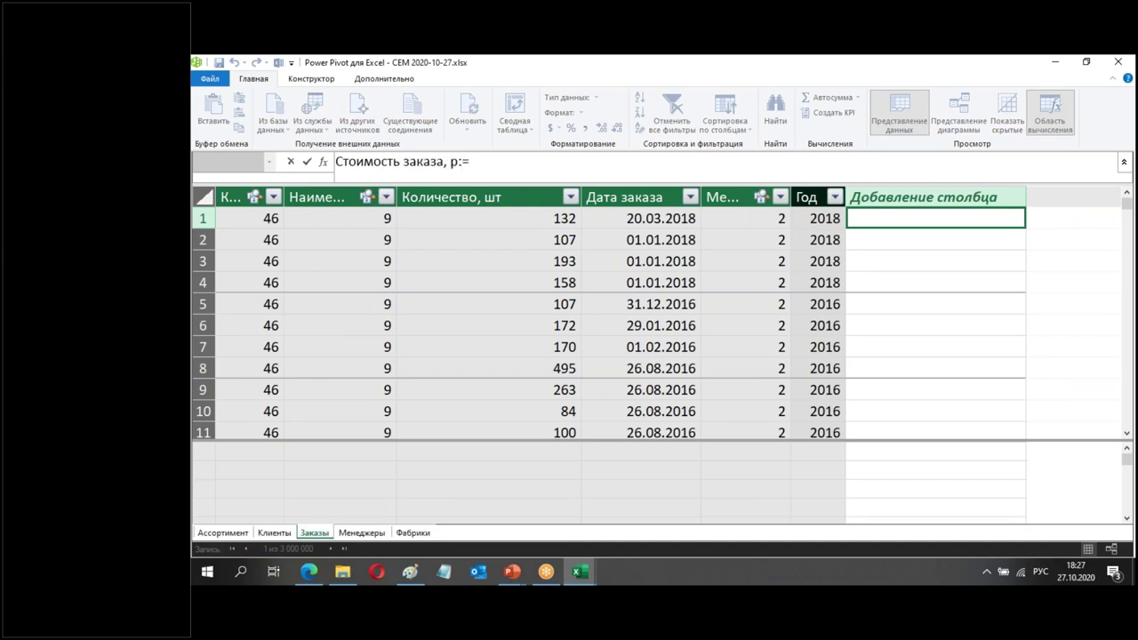
Step: Enter the [Количество, шт] column as the first factor of the Стоимость заказа, р formula
key(alt+shift)
text([)
key(Down)
key(Down)
key(Down)
key(Down)
key(Down)
key(Up)
key(Tab)
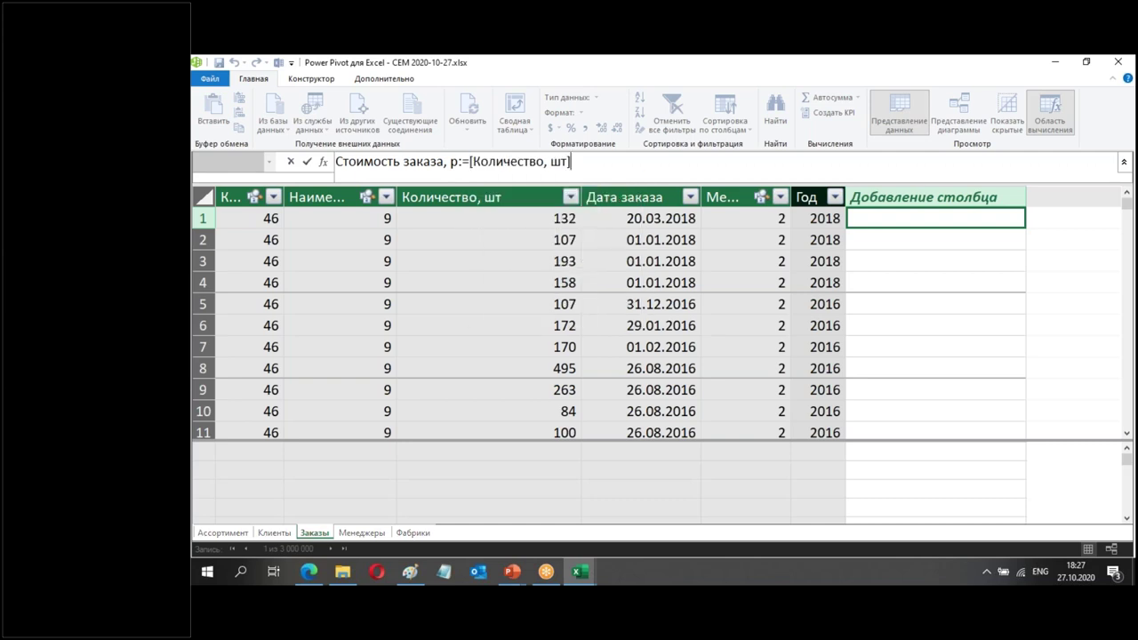
text(*)
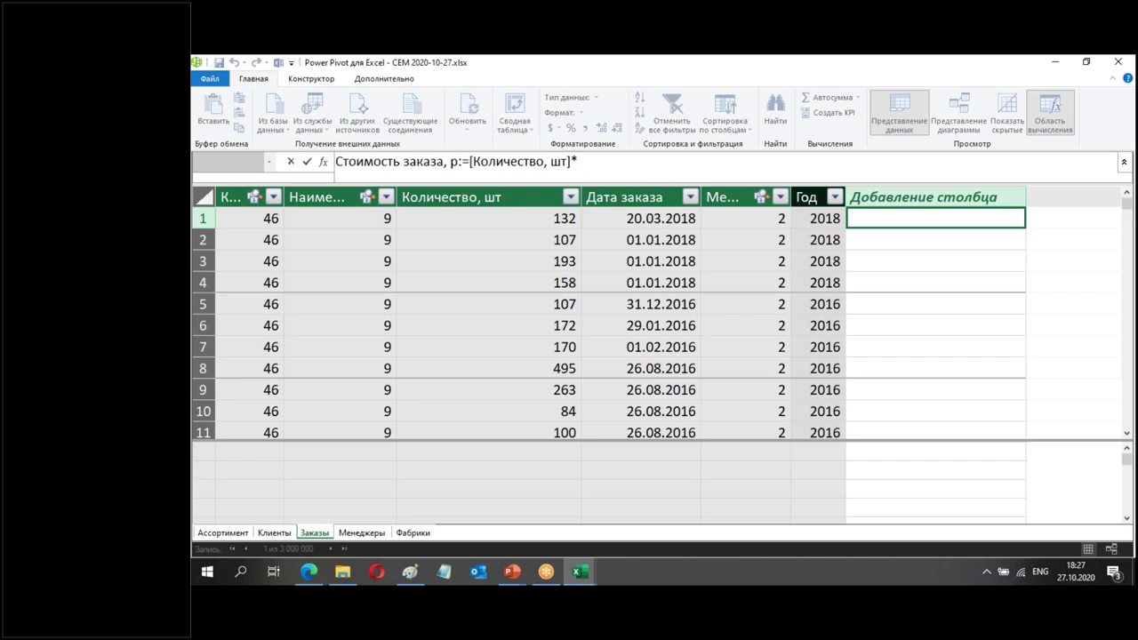
Step: Complete the calculated column formula by multiplying the quantity by RELATED('Ассортимент'[Цена за шт, р])
text(Rela)
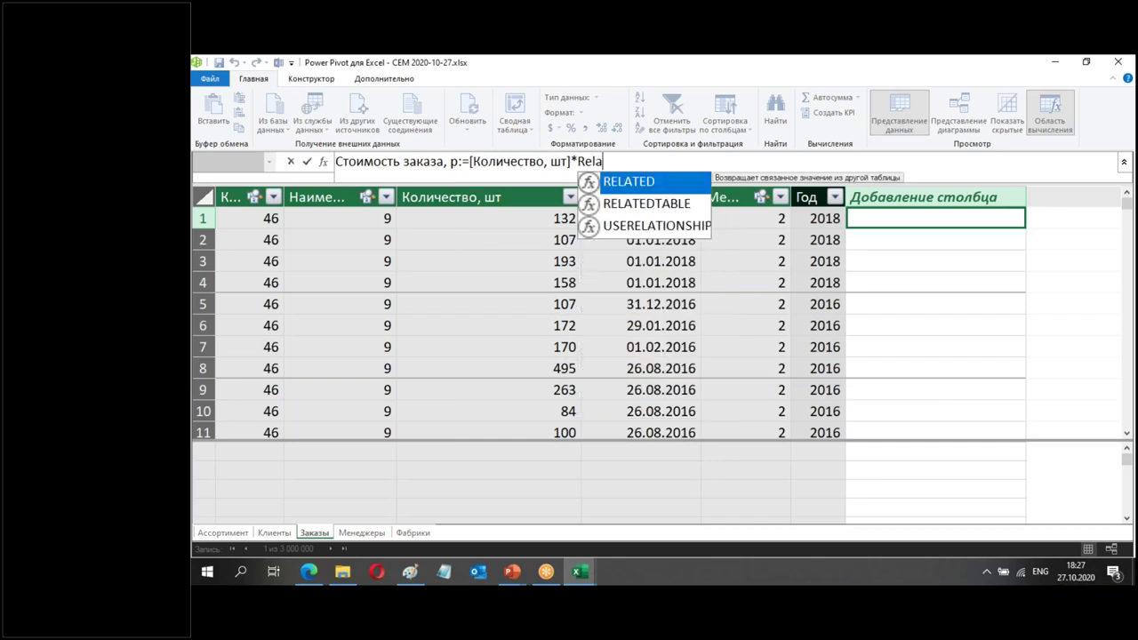
key(Tab)
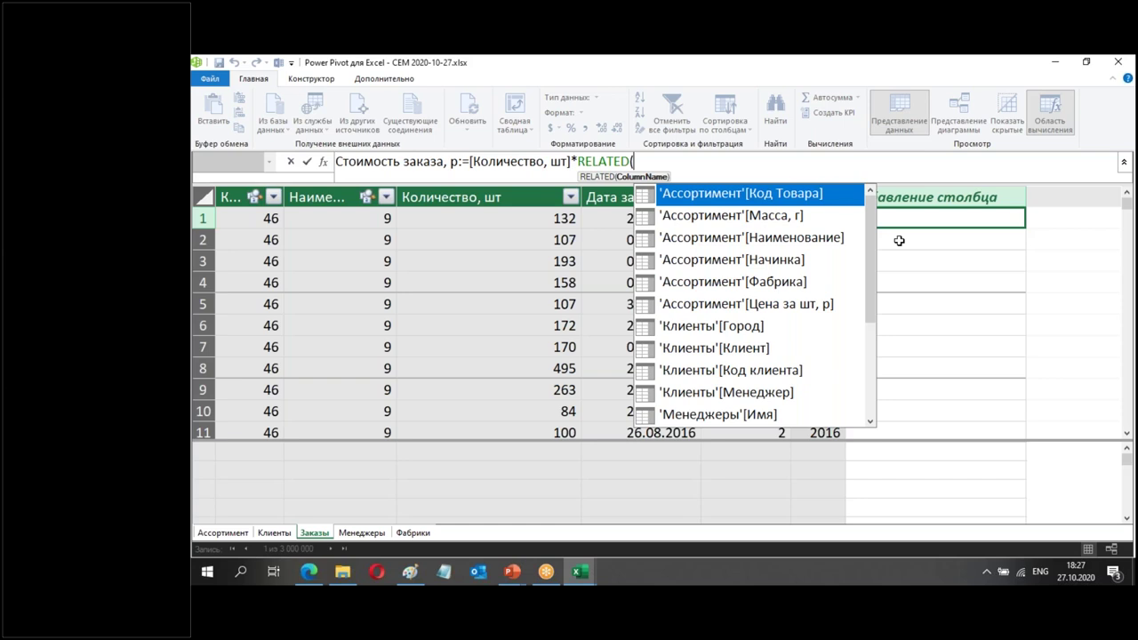
key(Down)
key(Down)
key(Down)
key(Down)
key(Down)
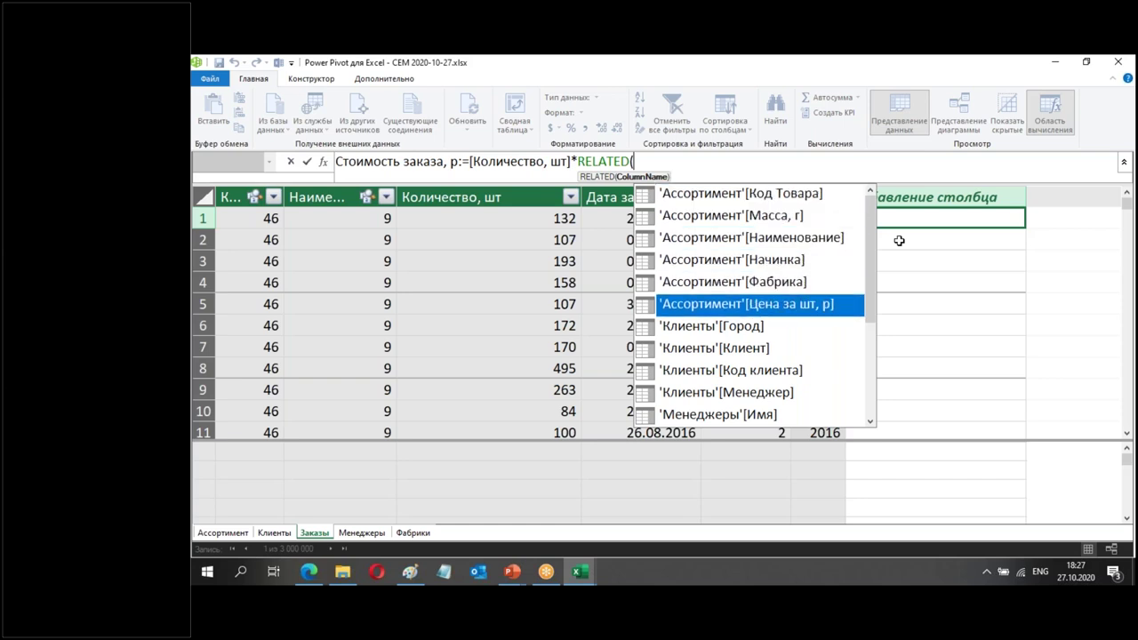
key(Tab)
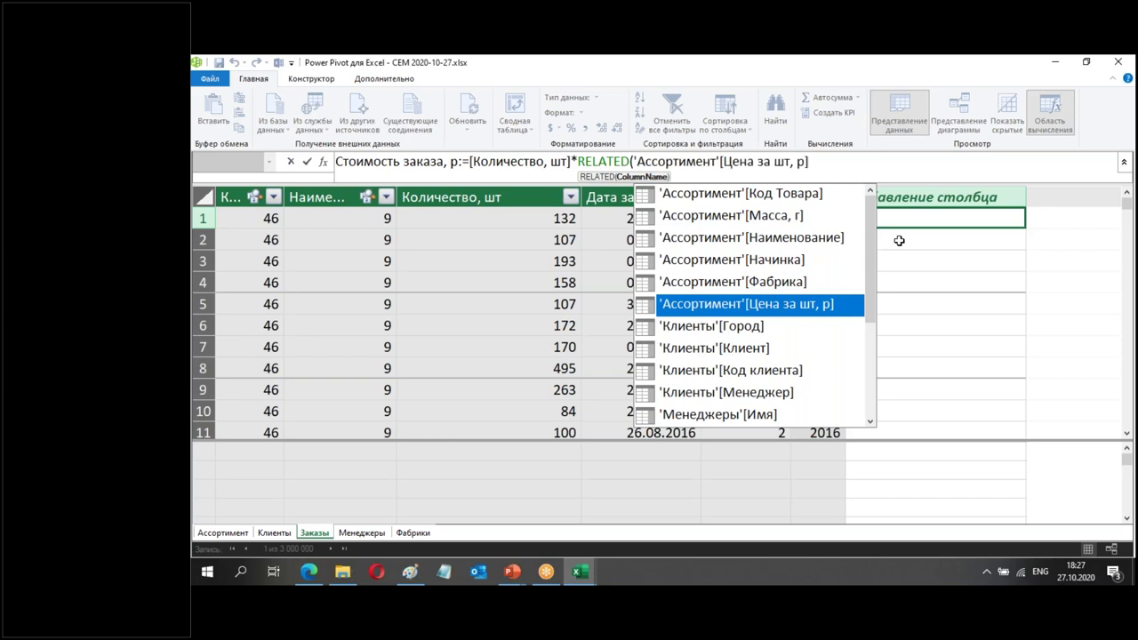
text())
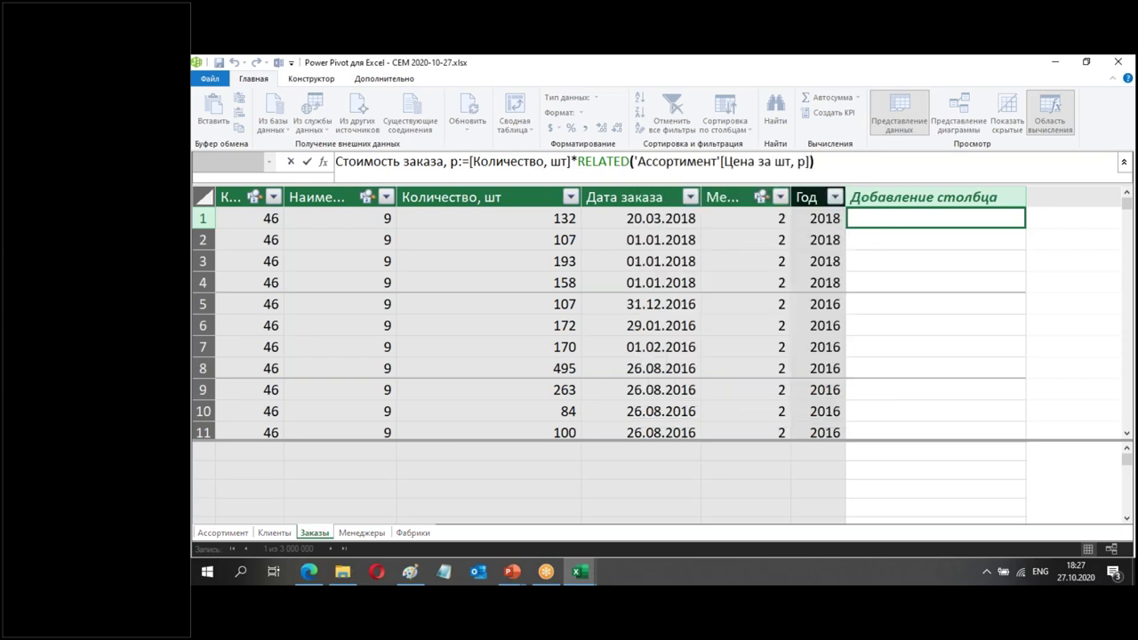
key(Return)
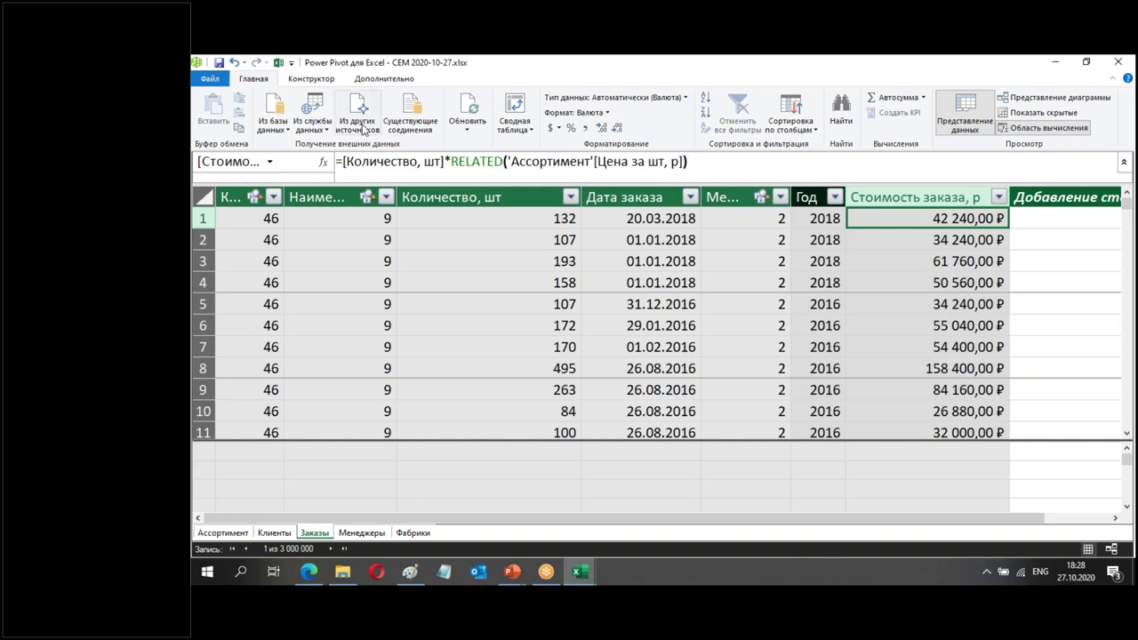
Step: Save the workbook in Excel and check the size of СЕМ 2020-10-27.xlsx in File Explorer
click(275, 66)
click(211, 66)
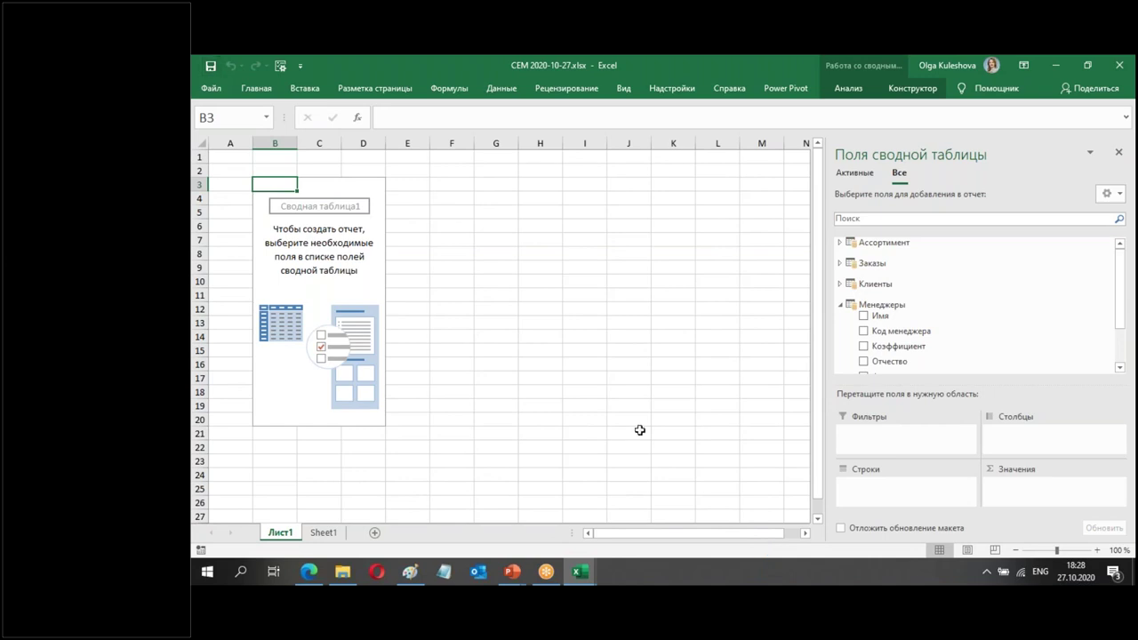
click(339, 576)
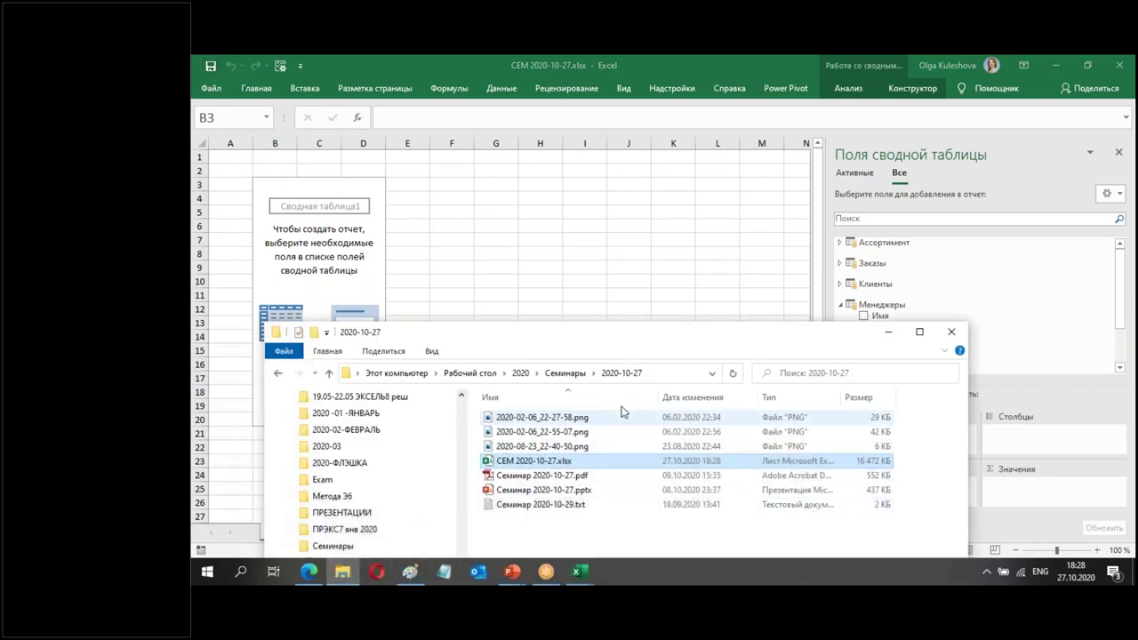
drag(677, 336, 668, 226)
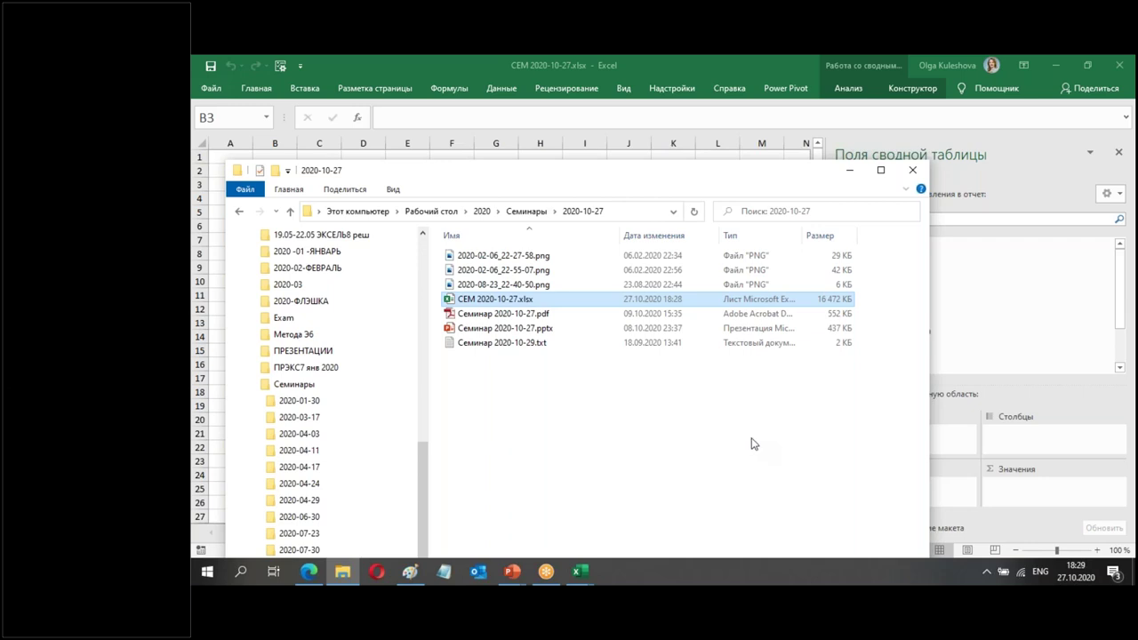
Step: Return to Power Pivot and examine the row values of the Стоимость заказа, р column in the Заказы table
mouse_move(583, 571)
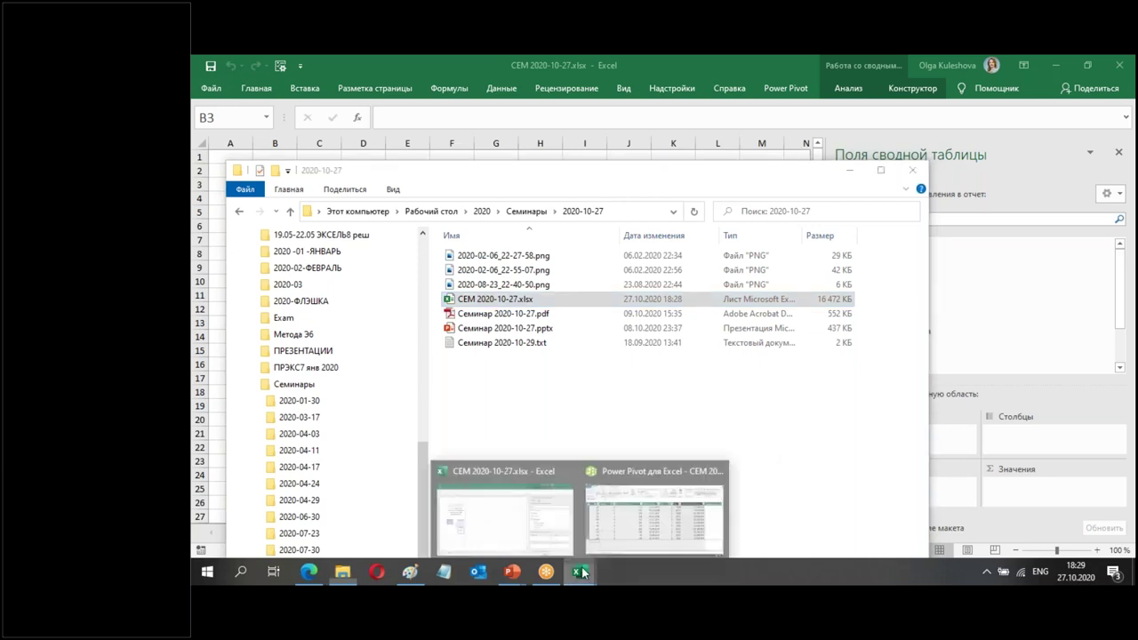
click(624, 513)
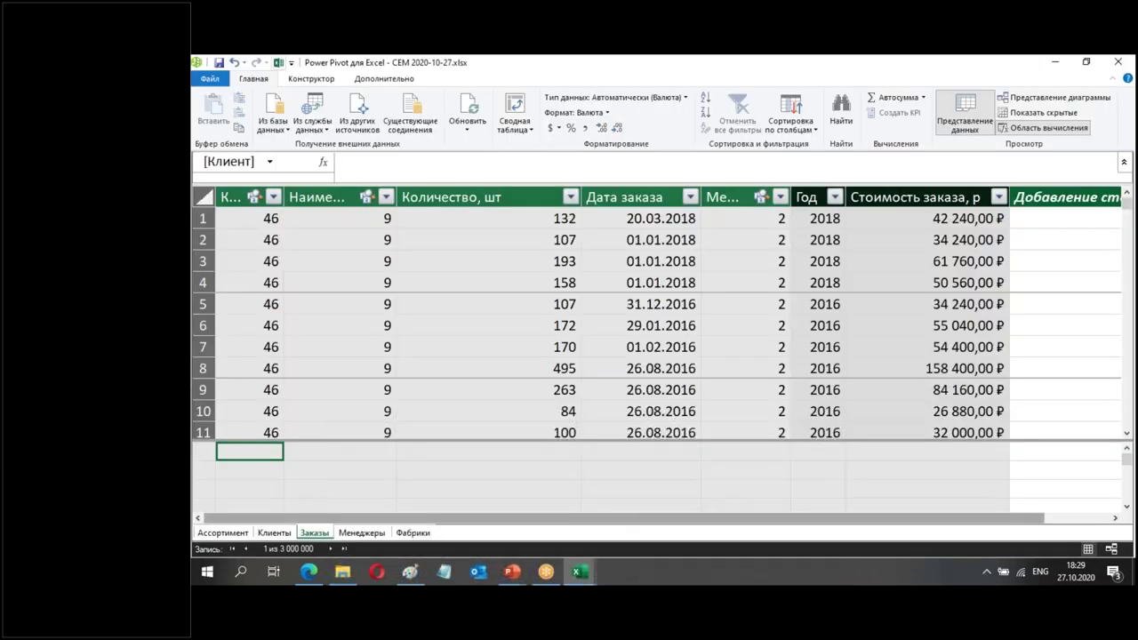
click(948, 222)
click(948, 242)
click(945, 283)
click(934, 346)
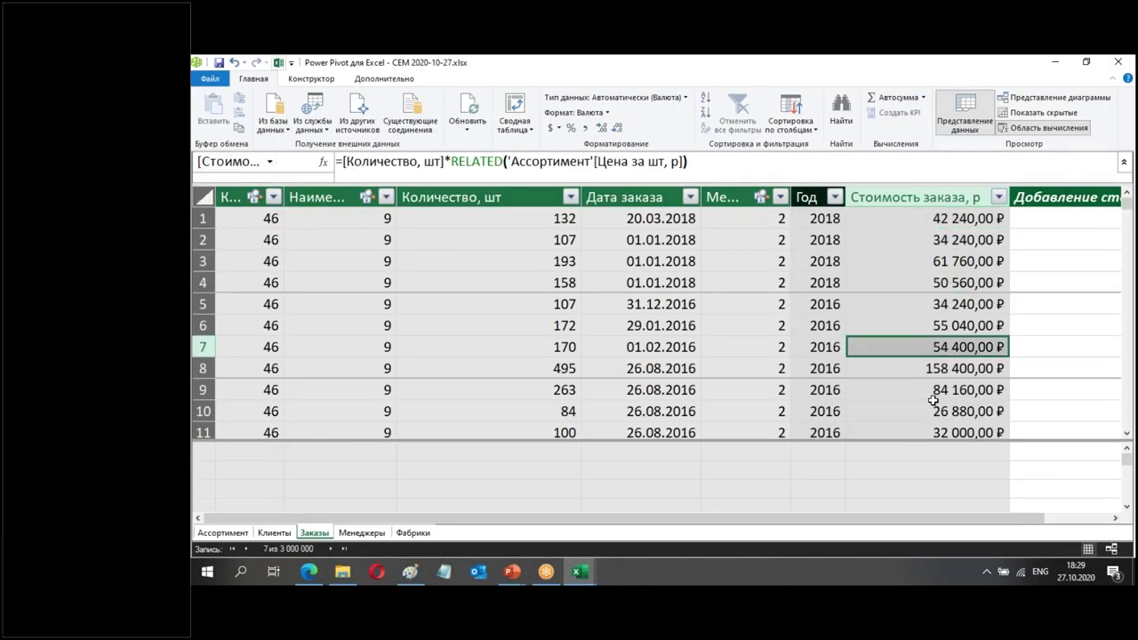
click(931, 411)
scroll(932, 416, down, 1)
drag(931, 415, 930, 370)
click(927, 323)
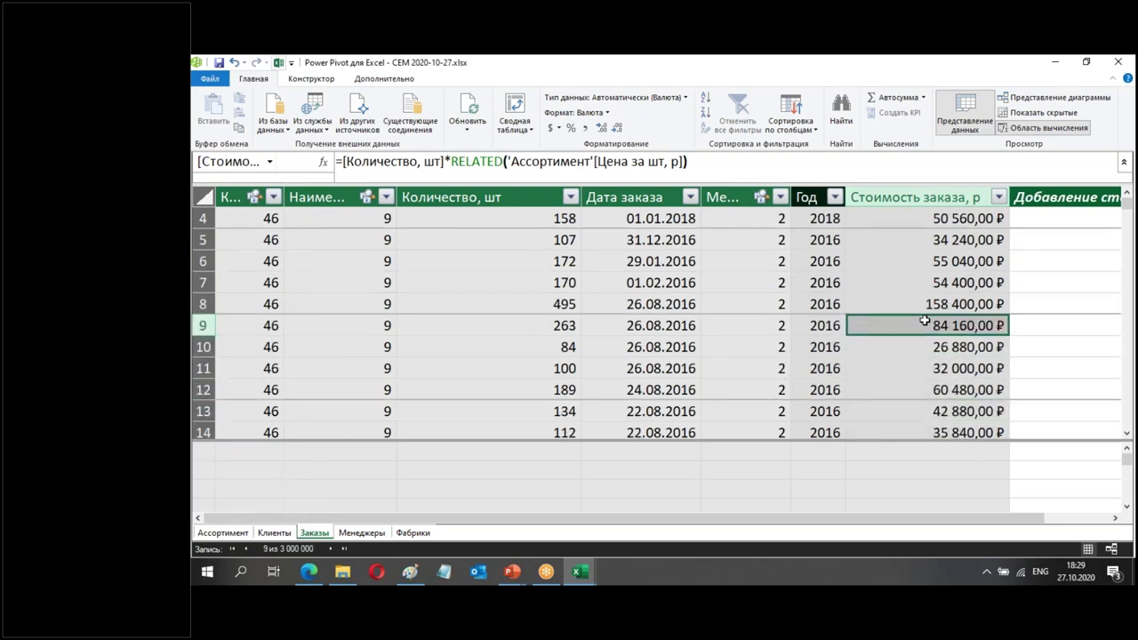
mouse_move(591, 557)
click(503, 509)
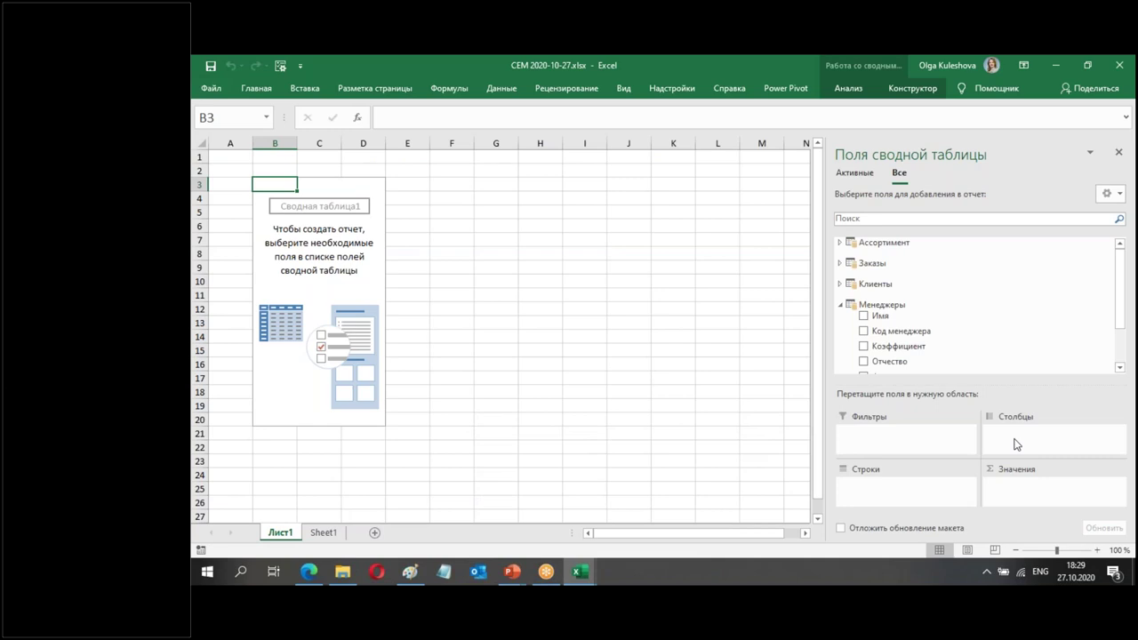
click(579, 571)
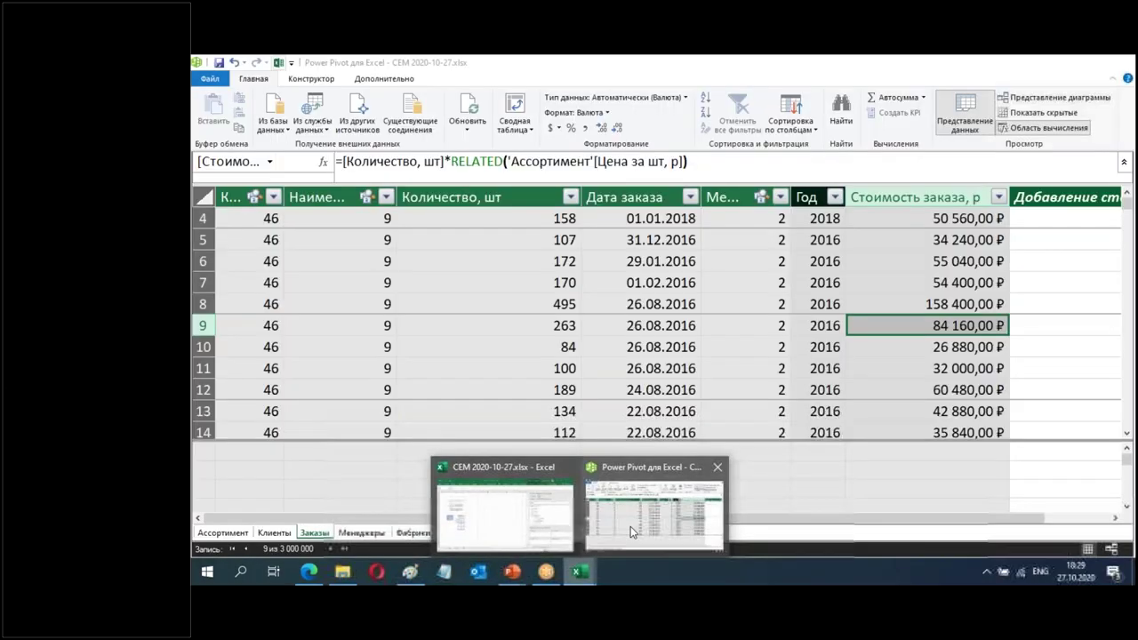
click(630, 527)
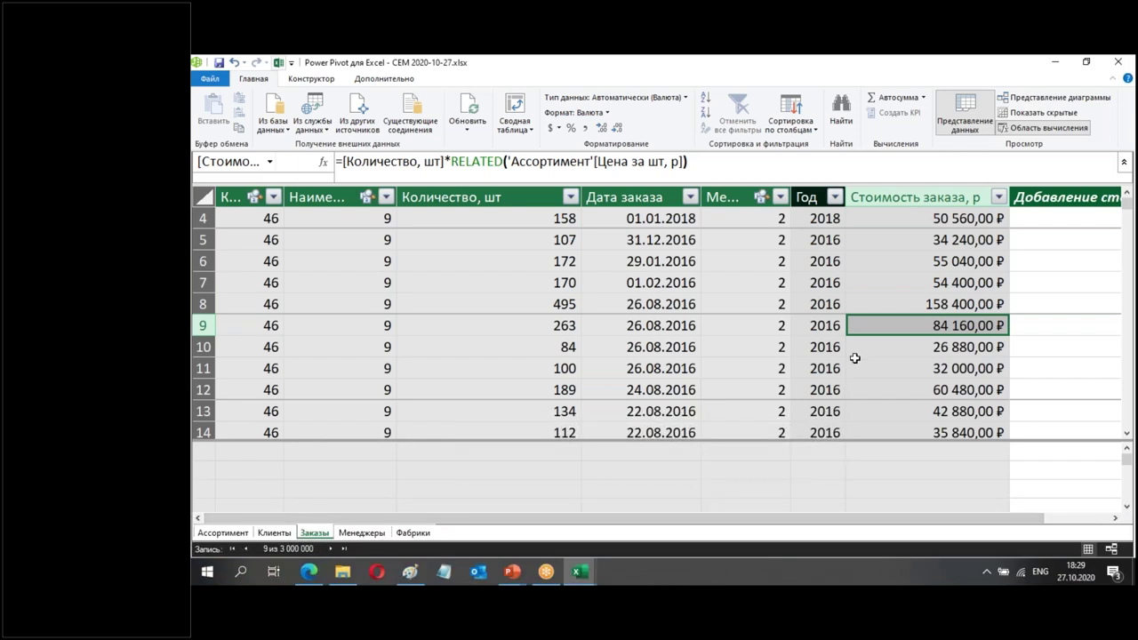
Step: Delete the Стоимость заказа, р calculated column from the Заказы table
click(944, 193)
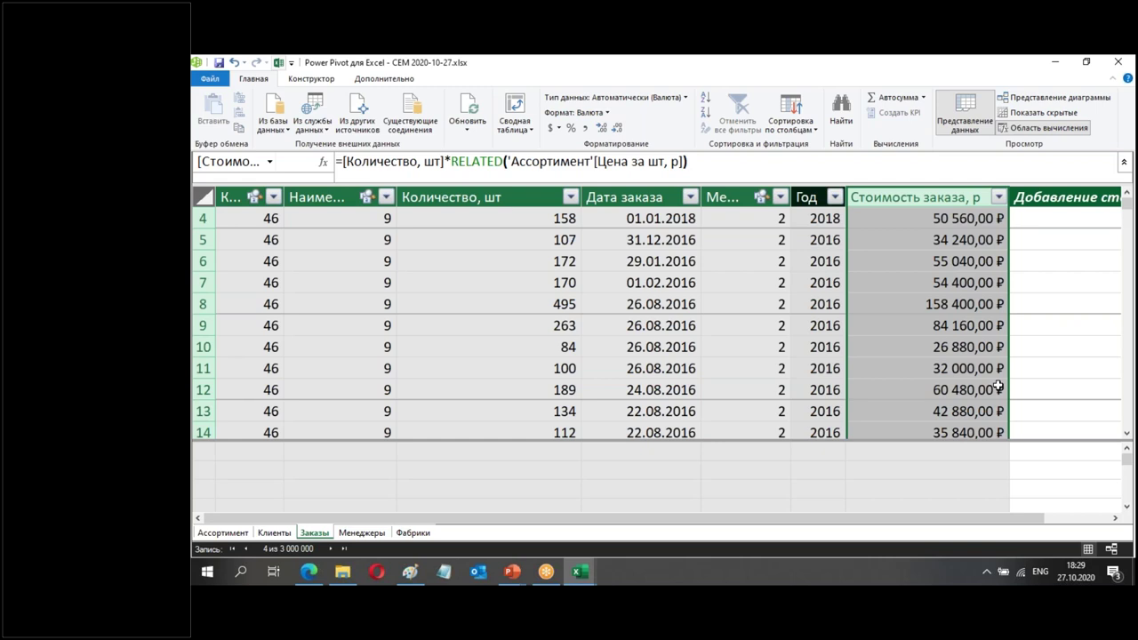
key(Delete)
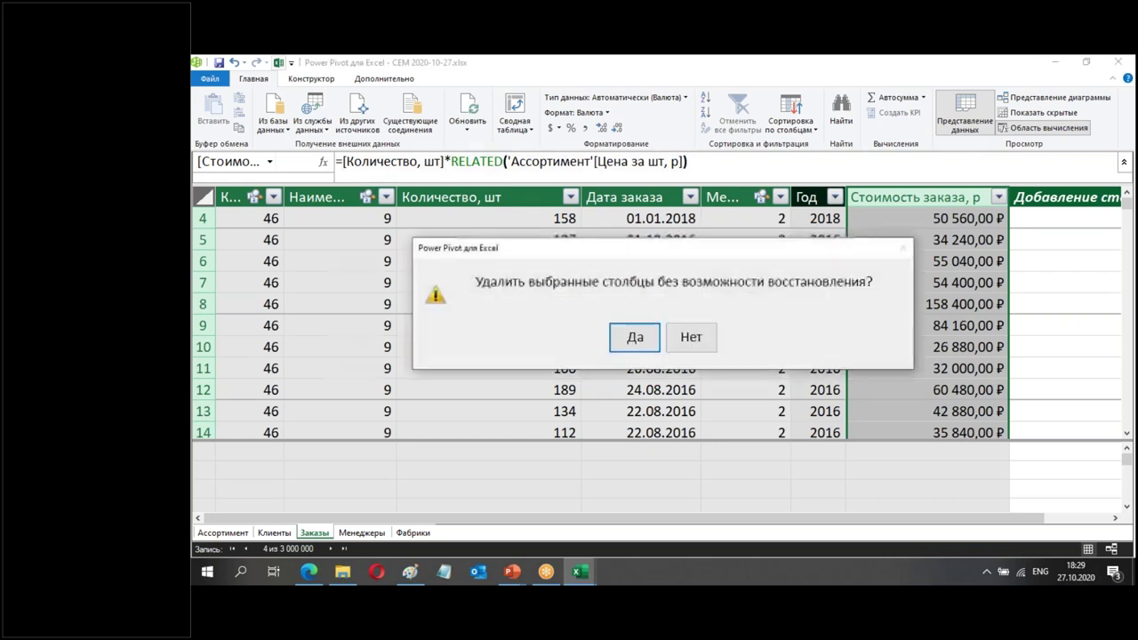
click(655, 343)
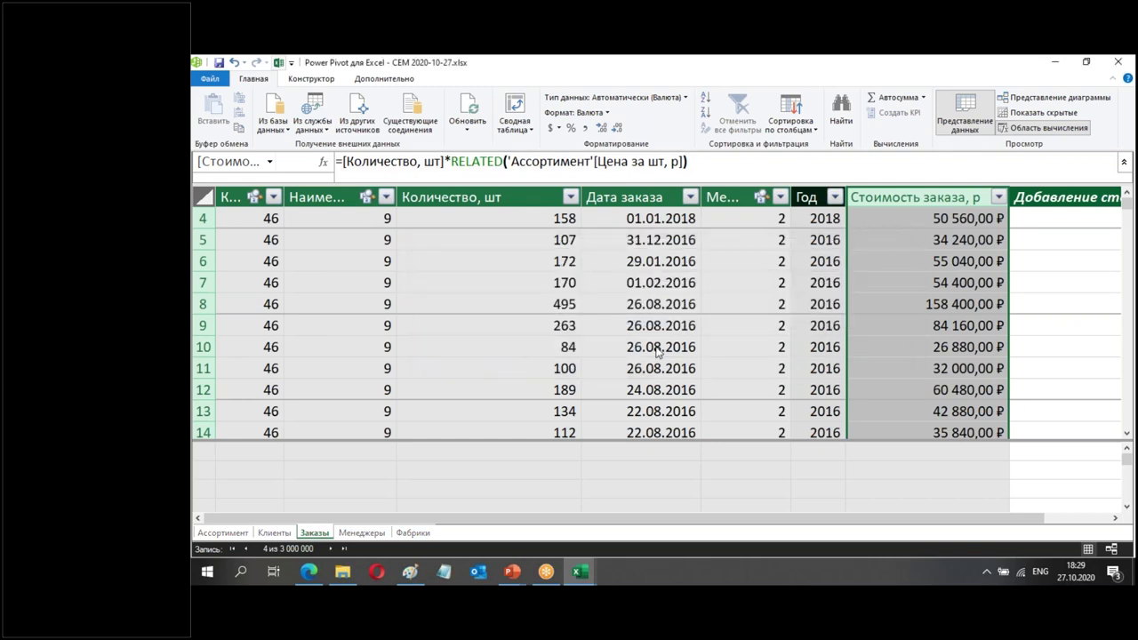
Step: Start a measure named Заказы in the calculation area under the Количество, шт column, beginning Заказы:=
click(487, 472)
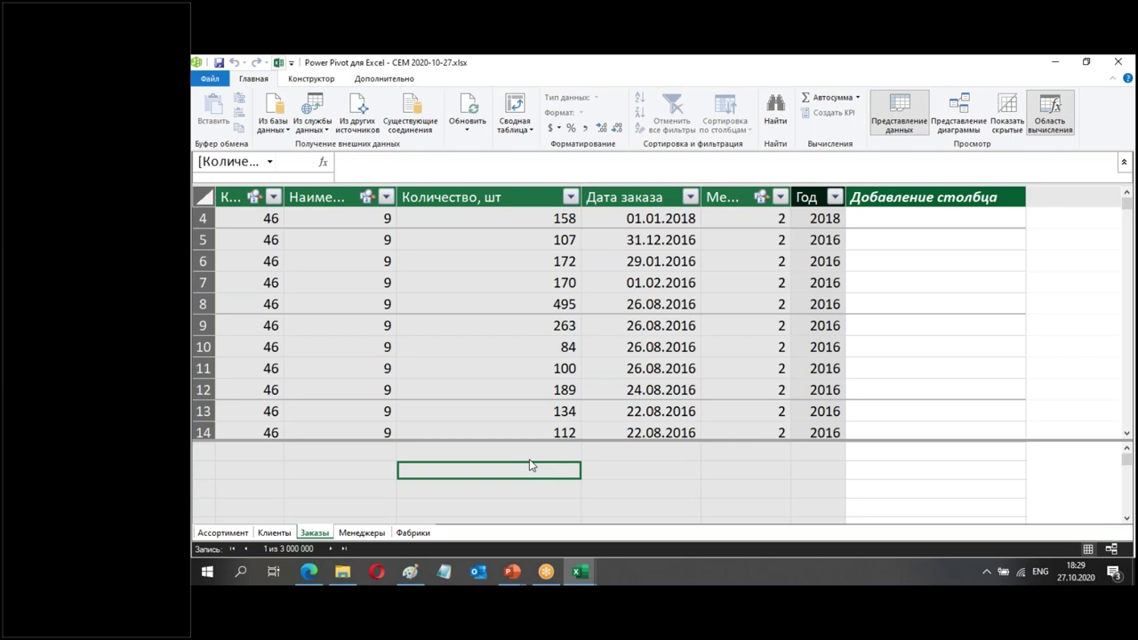
text(Pf)
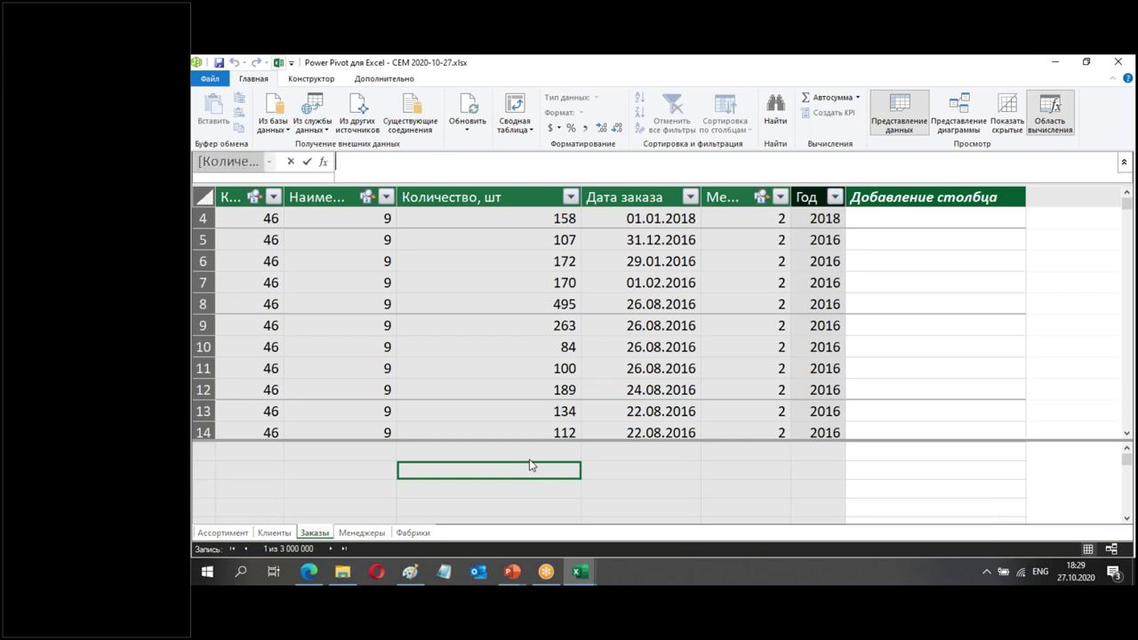
key(BackSpace)
key(BackSpace)
key(alt+shift)
text(Заказы)
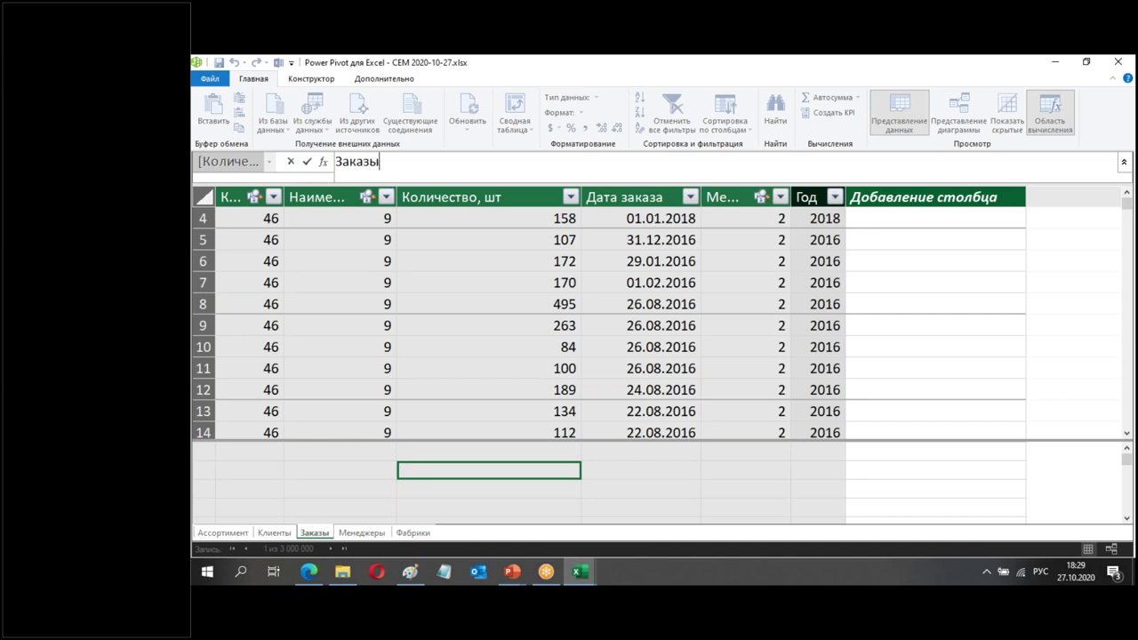
text(:=)
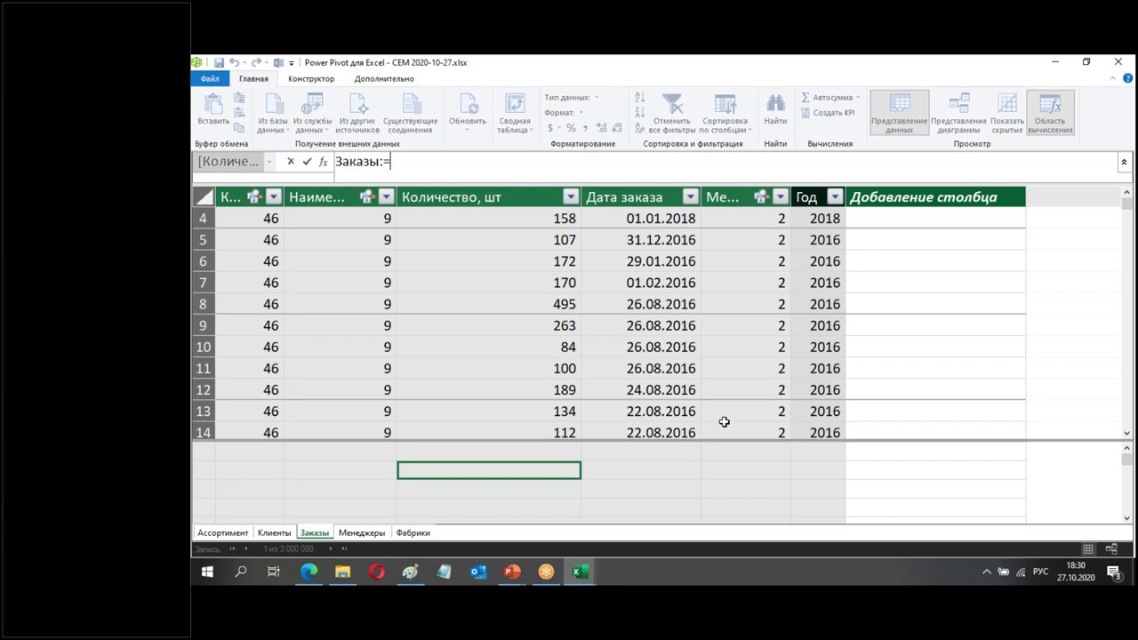
Step: Insert the SUMX function into the Заказы measure formula
text(ЫГЬ)
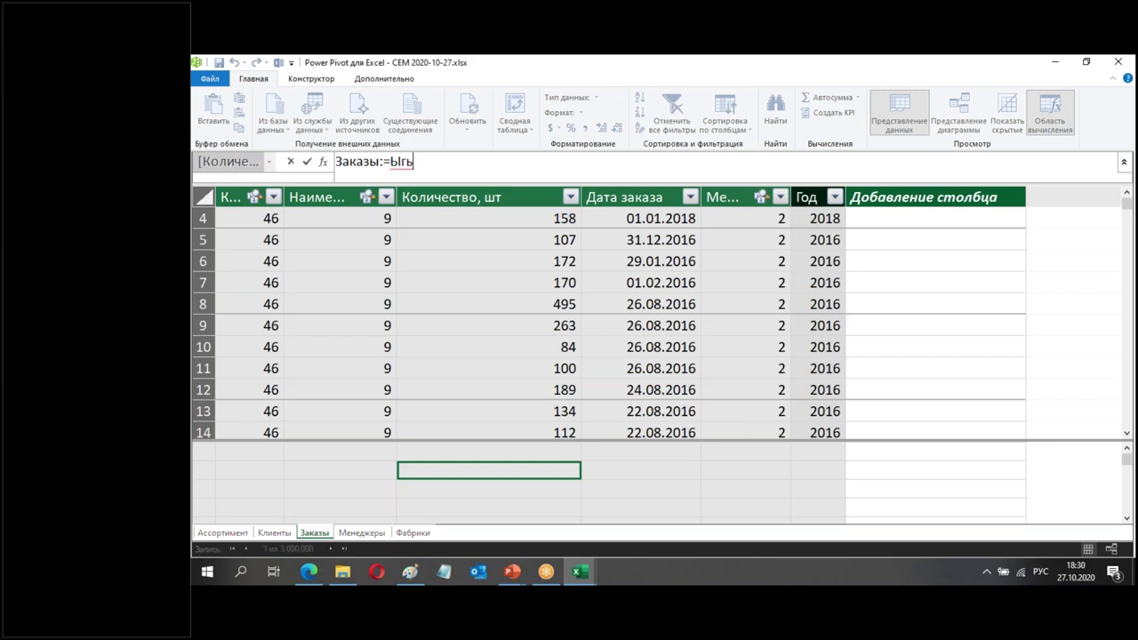
key(BackSpace)
key(BackSpace)
key(alt+shift)
key(BackSpace)
text(Sum)
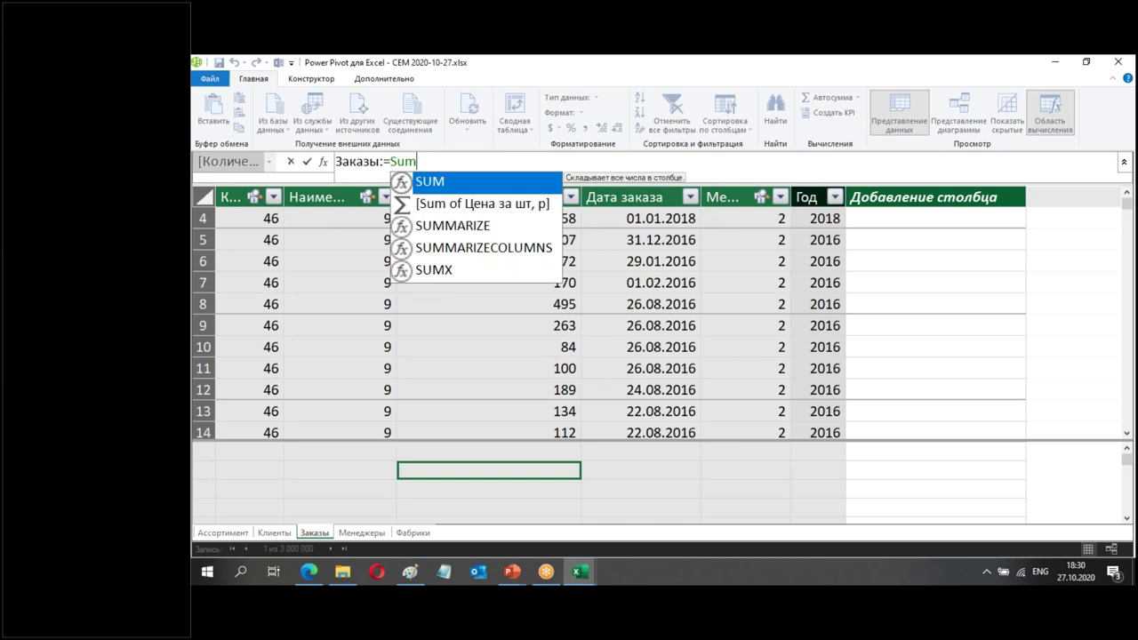
key(Down)
key(Down)
key(Down)
key(Down)
key(Tab)
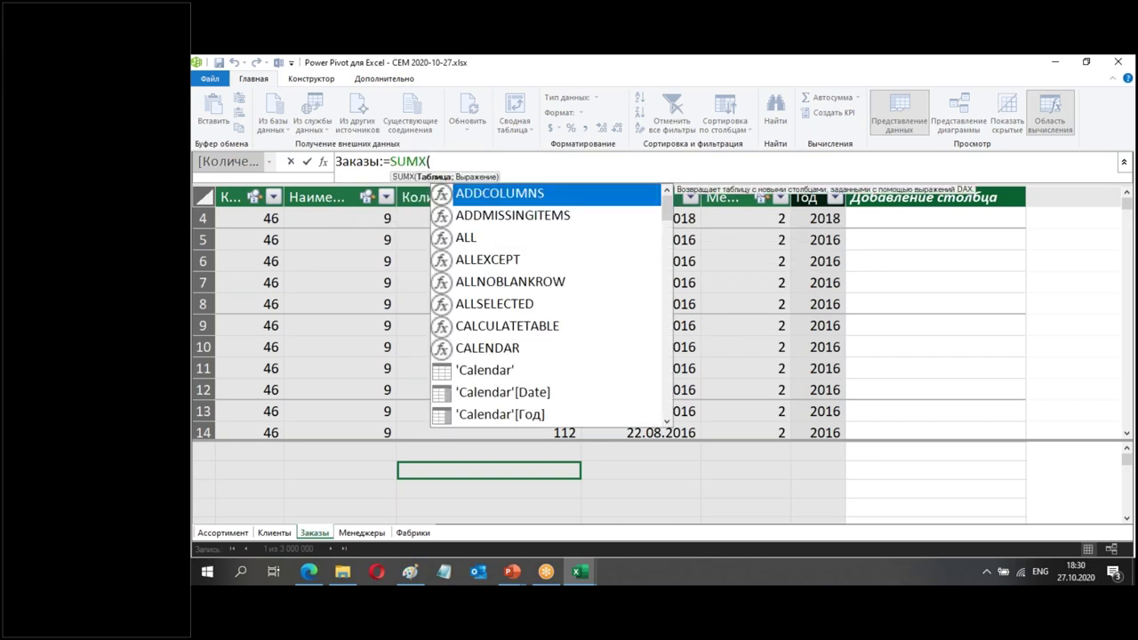
Step: Set the 'Заказы' table as the first argument of SUMX
text(')
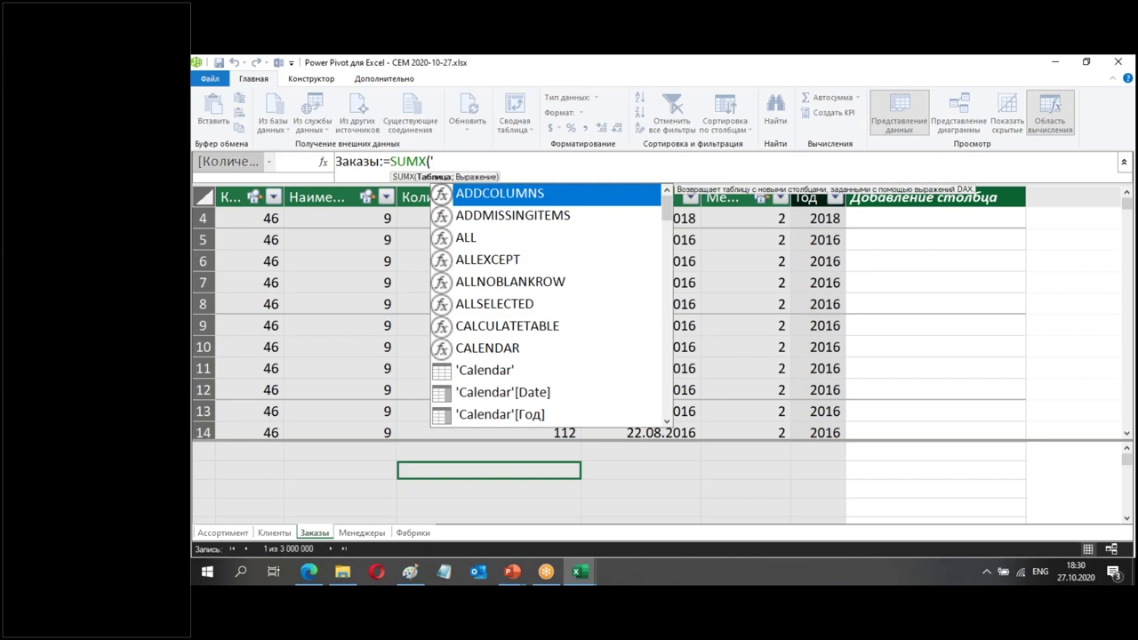
key(Down)
key(Down)
key(Down)
key(Down)
key(Down)
key(Down)
key(Down)
key(Down)
key(Down)
key(Down)
key(Down)
key(Down)
key(Down)
key(Down)
key(Down)
key(Down)
key(Down)
key(Down)
key(Down)
key(Down)
key(Down)
key(Down)
key(Down)
key(Down)
key(Up)
key(Up)
key(Up)
key(Up)
key(Up)
key(Up)
key(Up)
key(Tab)
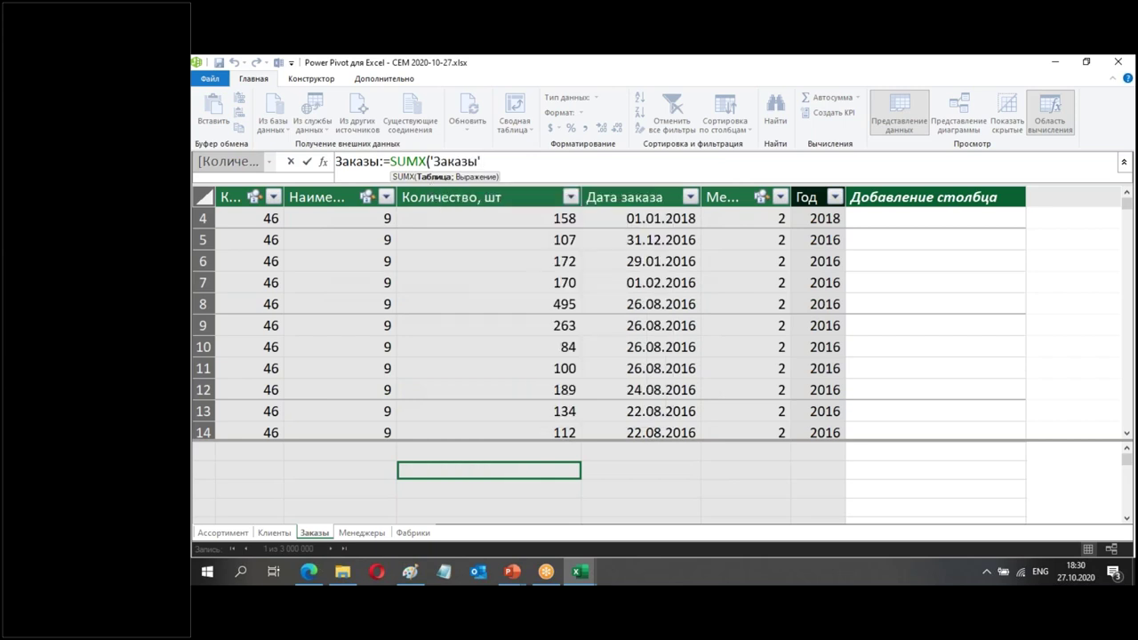
Step: Begin the SUMX expression of the Заказы measure with the [Количество, шт] column
text(;[)
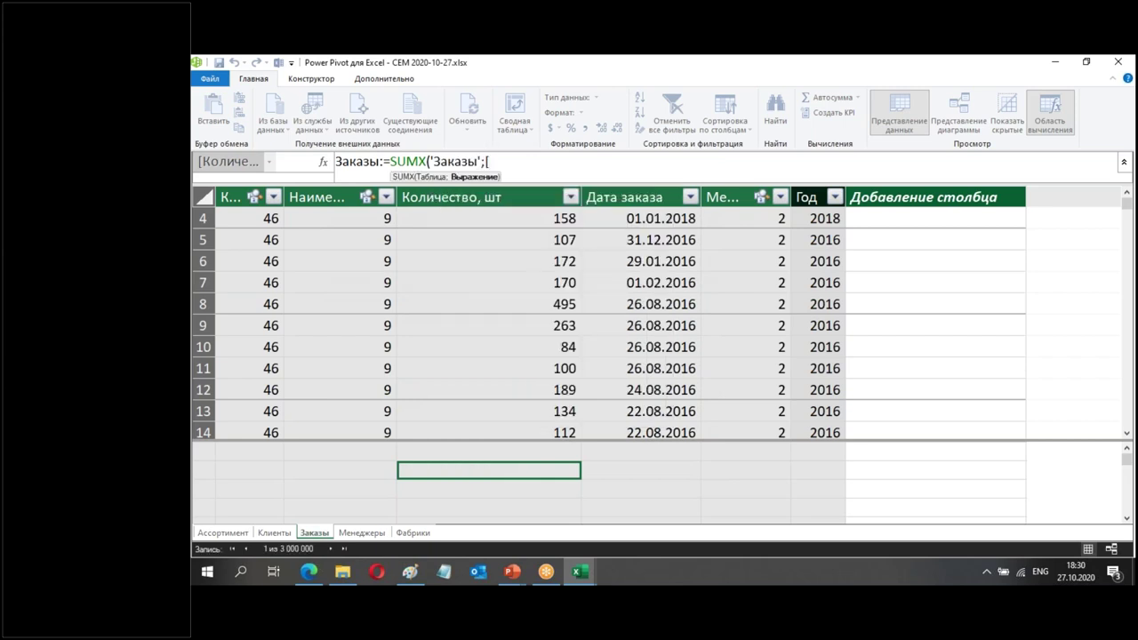
key(Down)
key(Down)
key(Down)
key(Down)
key(Tab)
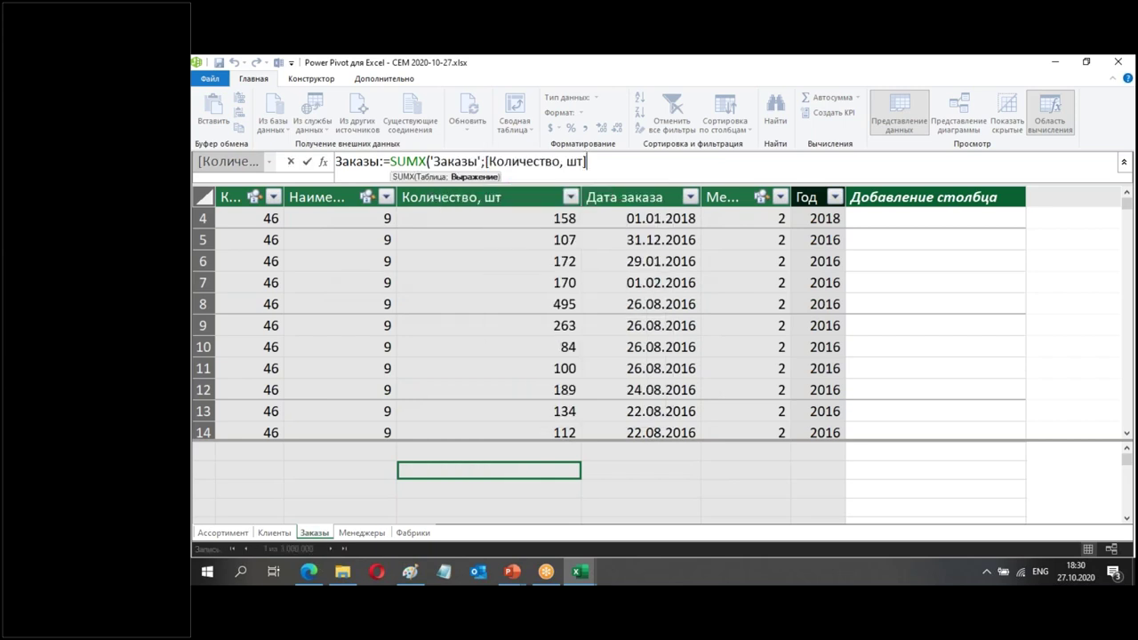
Step: Multiply the quantity by RELATED('Ассортимент'[Цена за шт, р]) and complete the Заказы measure
text(*)
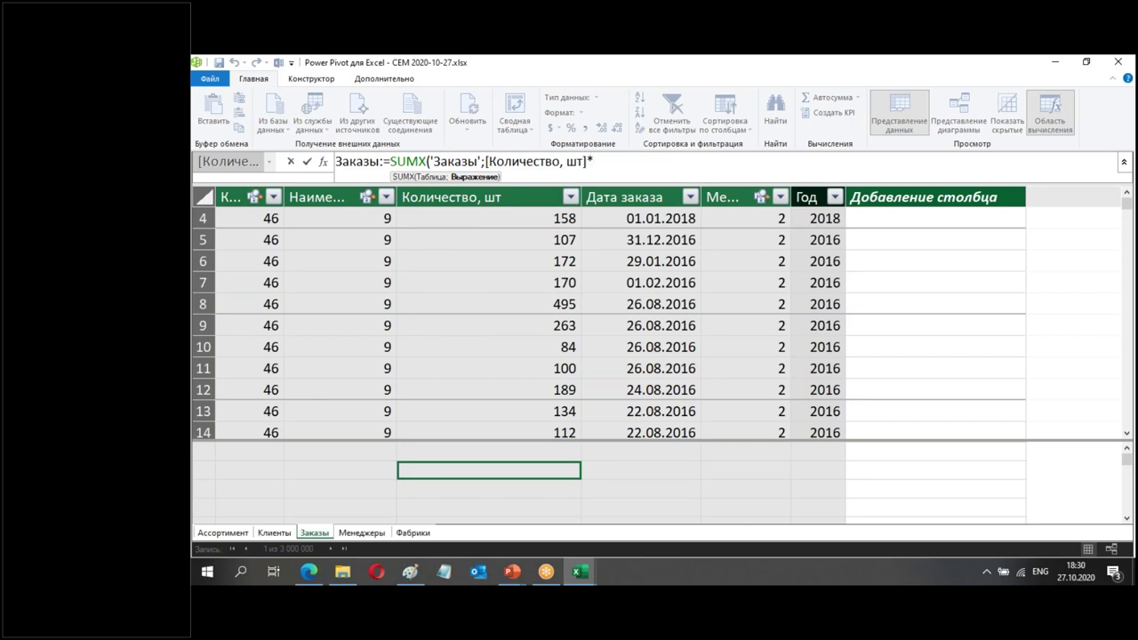
text(re)
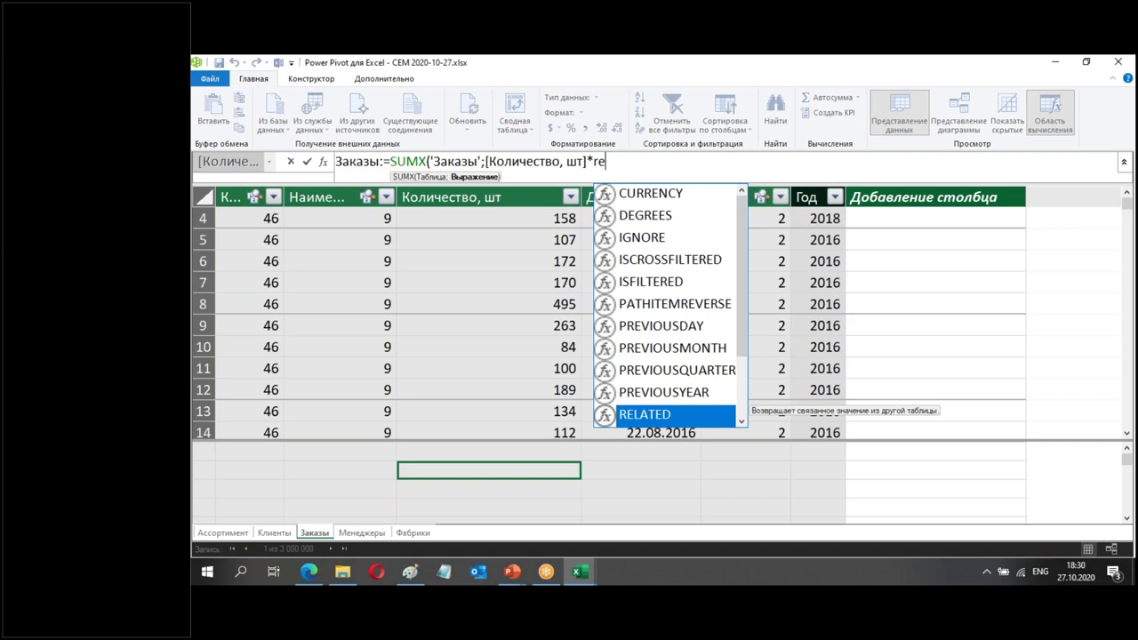
key(Down)
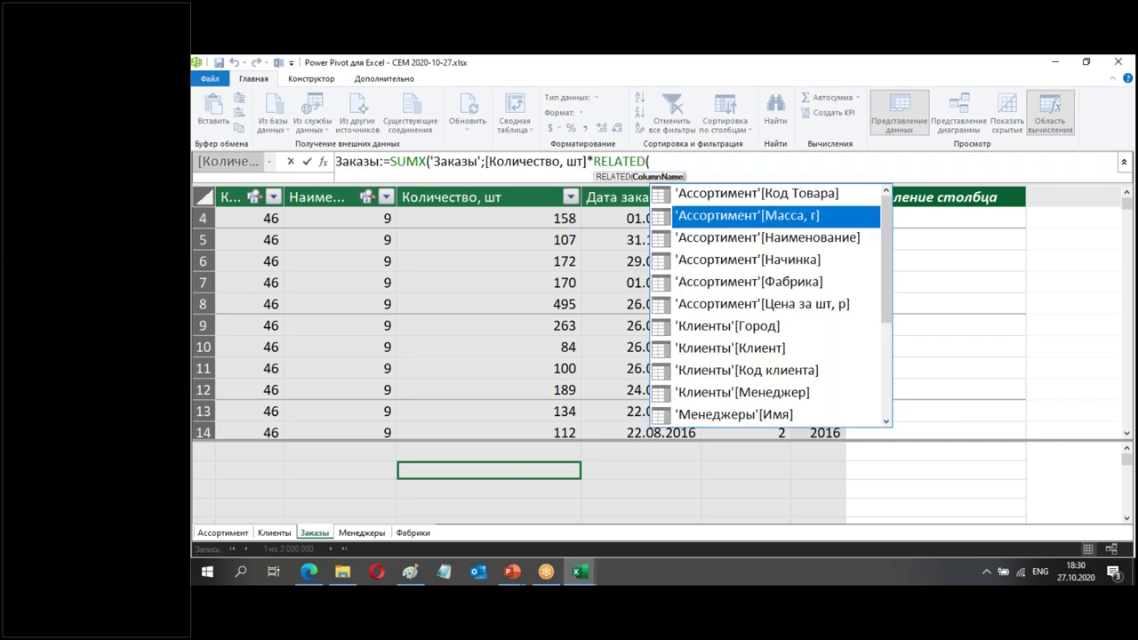
key(Down)
key(Down)
key(Down)
key(Down)
key(Tab)
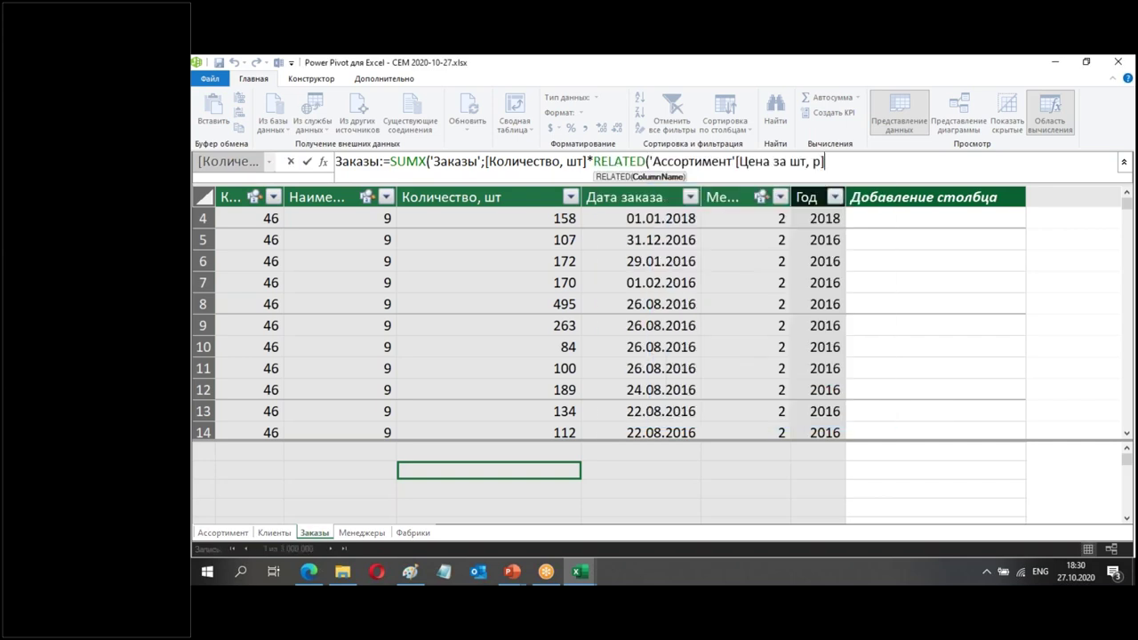
text())
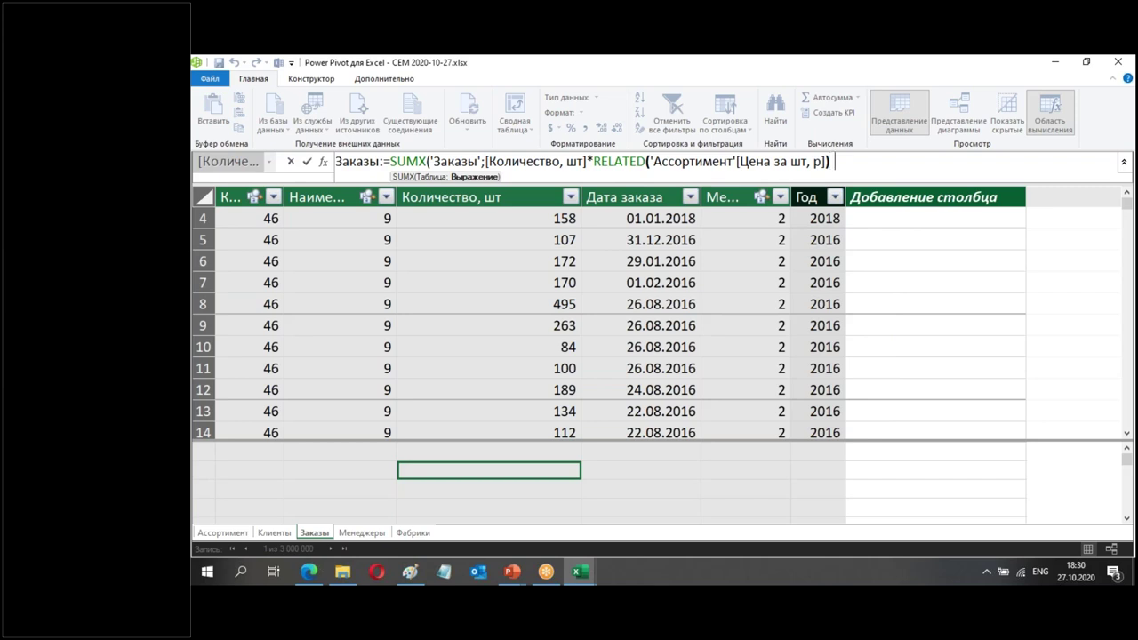
text())
key(Return)
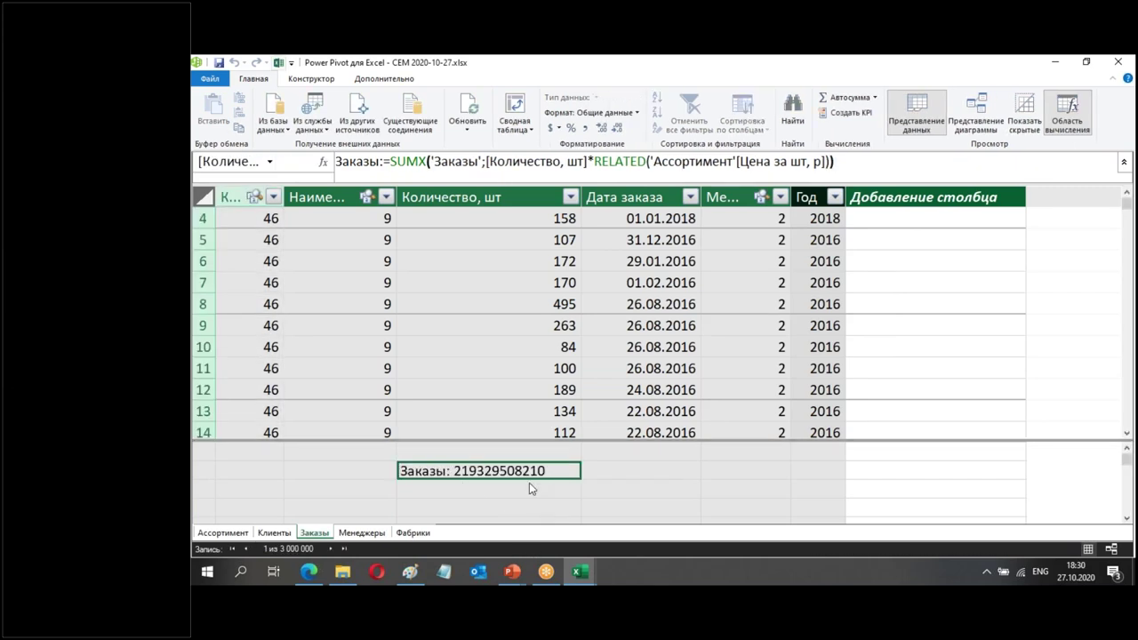
Step: Format the Заказы measure as a whole number with thousands separators
click(585, 127)
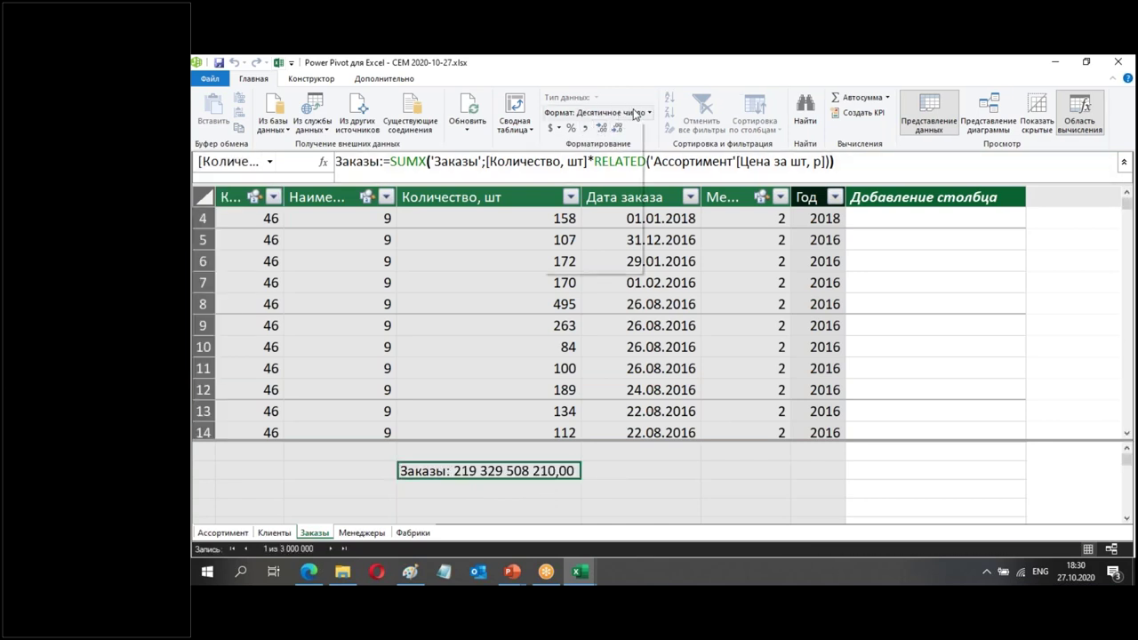
click(636, 114)
click(551, 439)
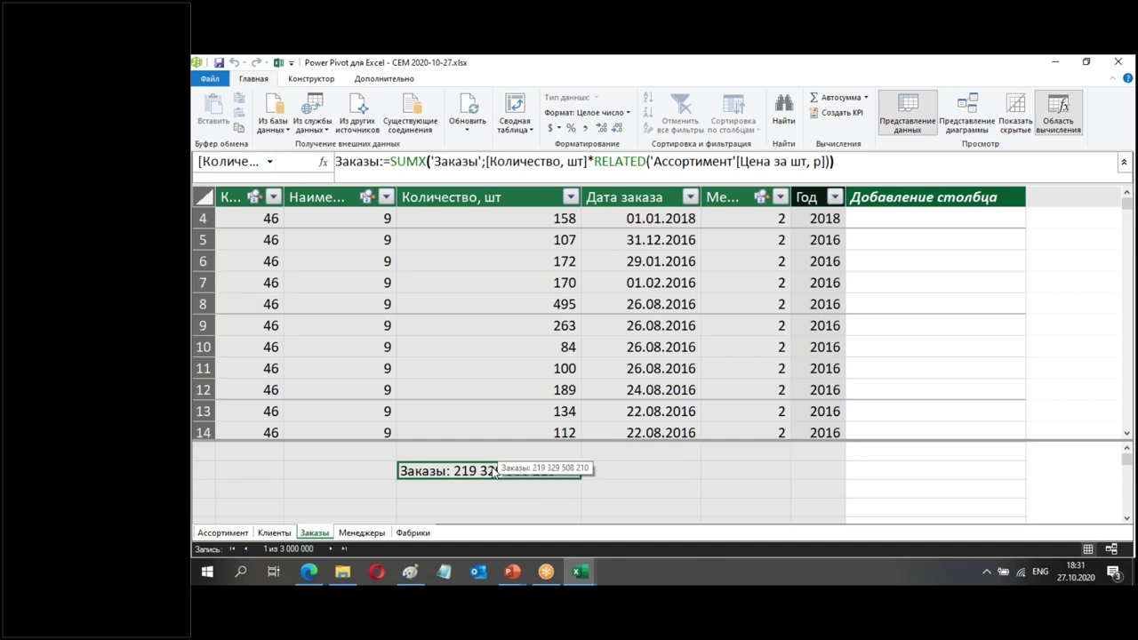
Step: Switch to the Excel workbook and expand the Заказы table in the pivot table field list
click(278, 64)
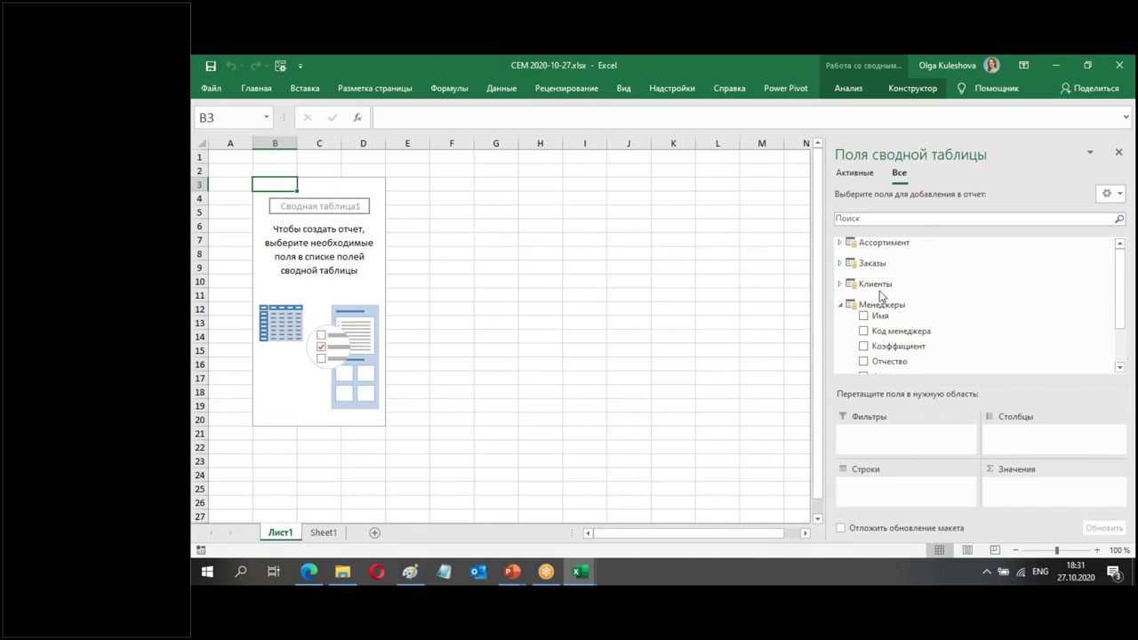
click(839, 264)
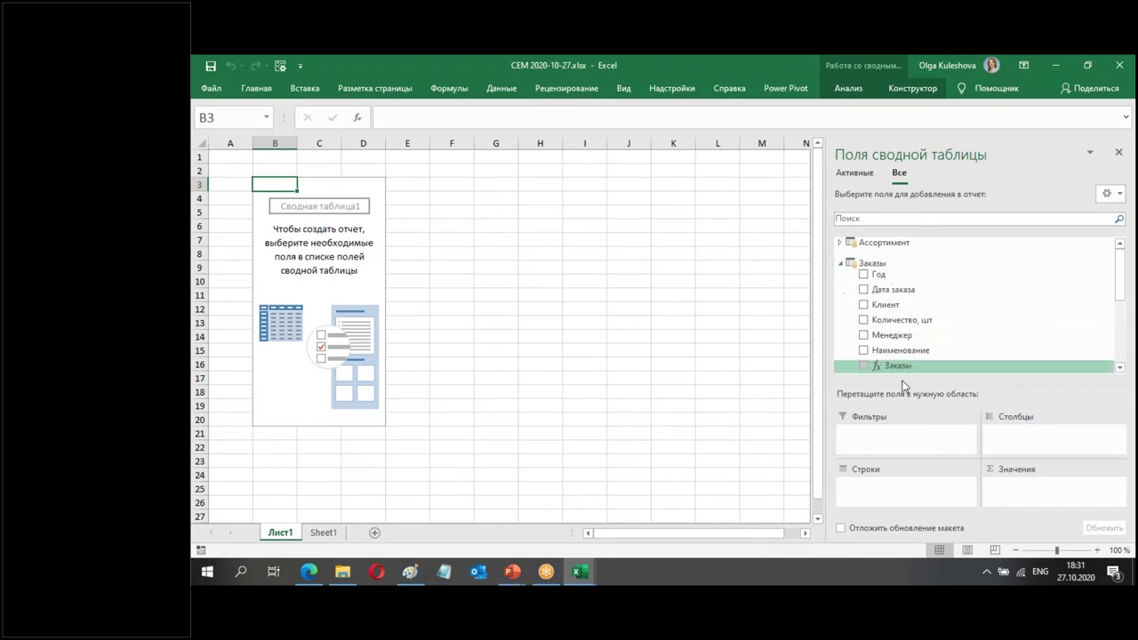
drag(1122, 295, 1125, 301)
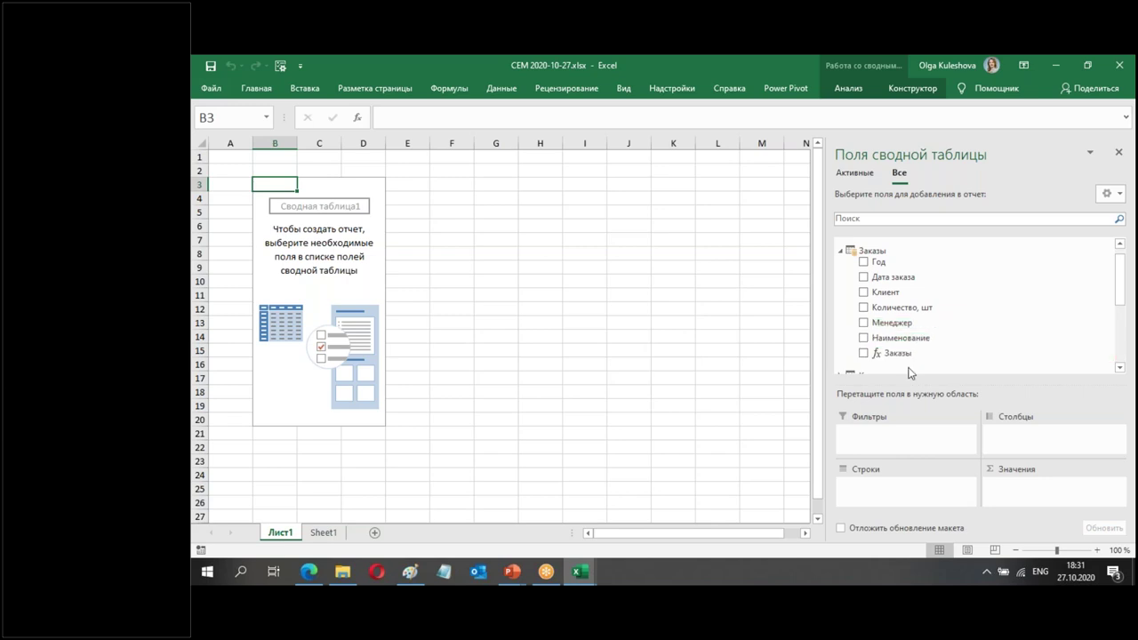
Step: Try to place the Заказы measure in the pivot table's columns and filters areas
drag(896, 355, 1046, 440)
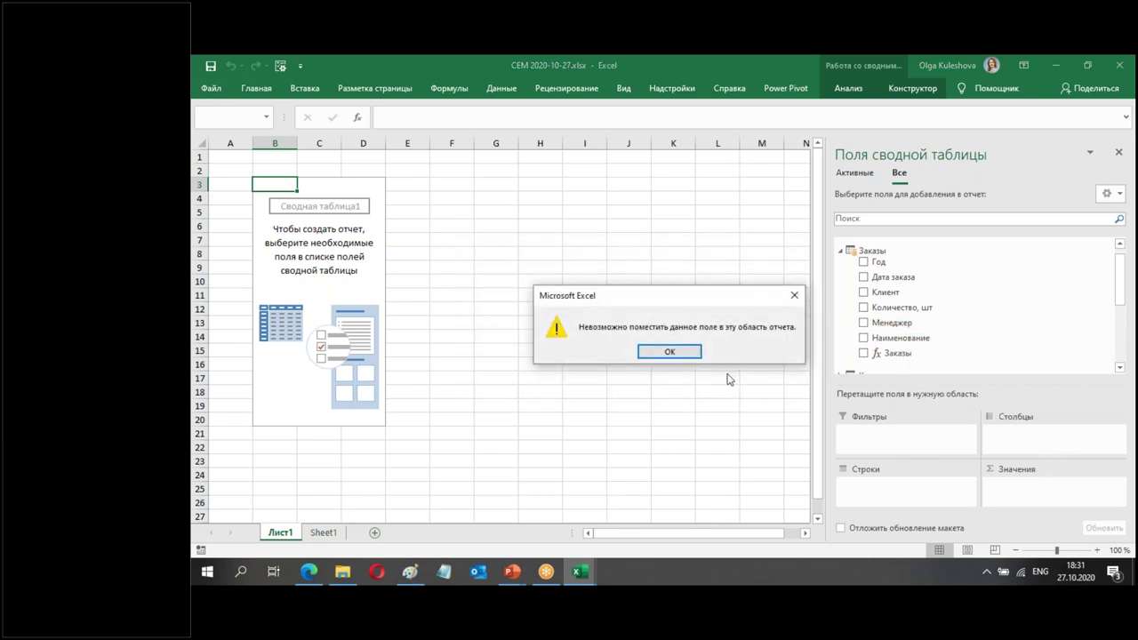
click(699, 355)
drag(887, 354, 745, 400)
click(685, 353)
drag(888, 354, 896, 457)
click(691, 353)
Step: Add the Заказы measure to the pivot table's values and place Год in its columns
drag(887, 353, 862, 363)
click(864, 354)
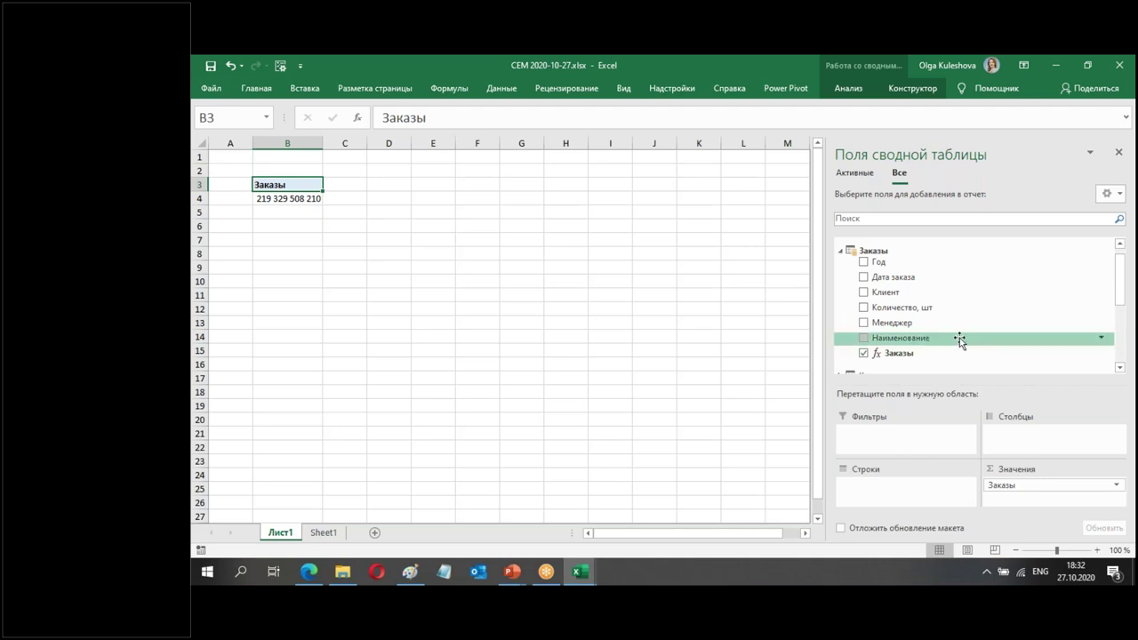
drag(877, 262, 1015, 434)
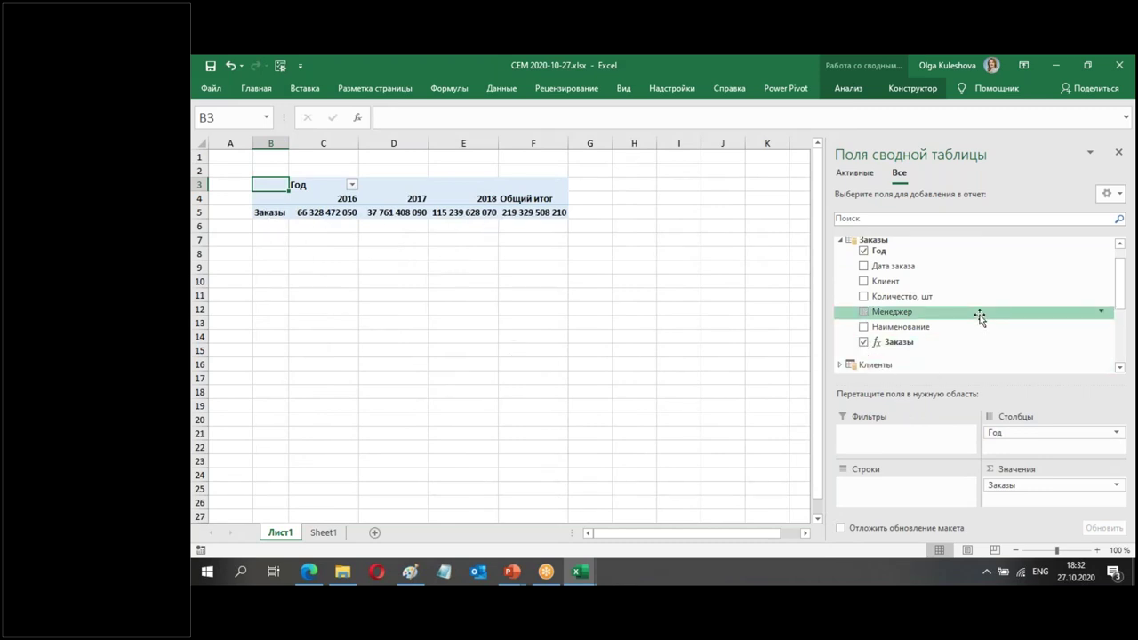
Step: Place Наименование from the Ассортимент table in the pivot table's rows and look through the product rows
scroll(977, 320, up, 1)
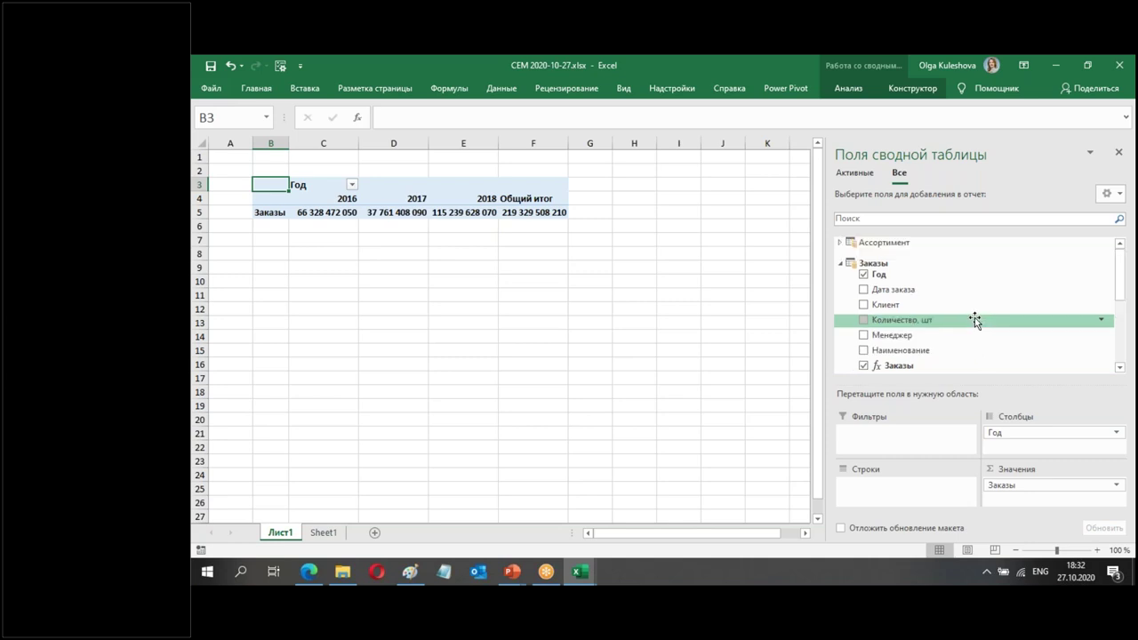
click(840, 242)
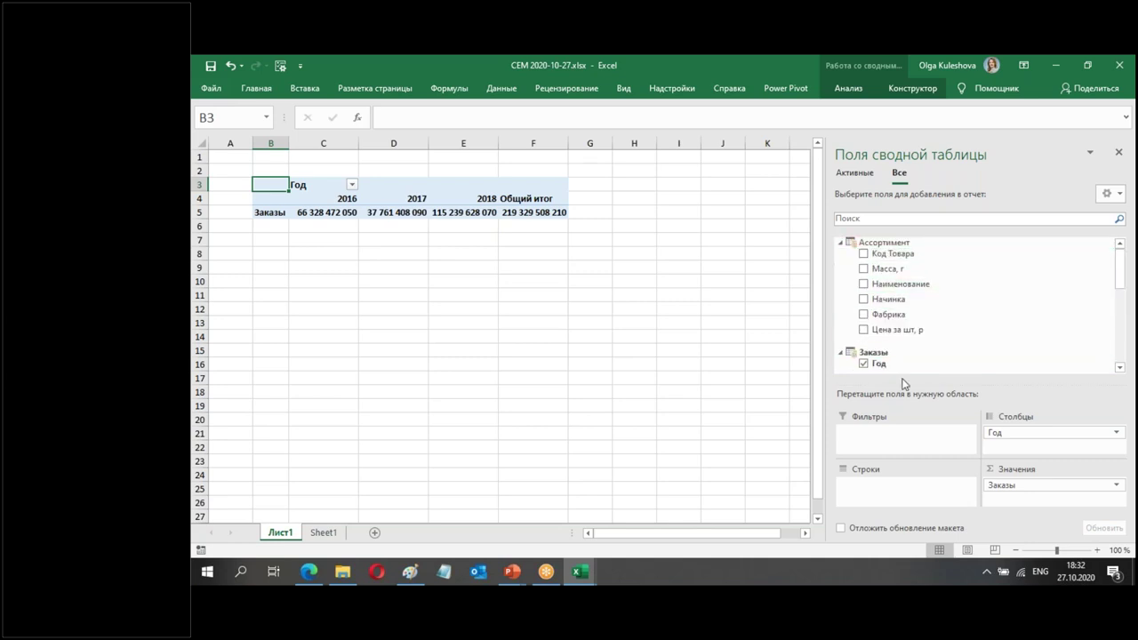
drag(905, 284, 906, 482)
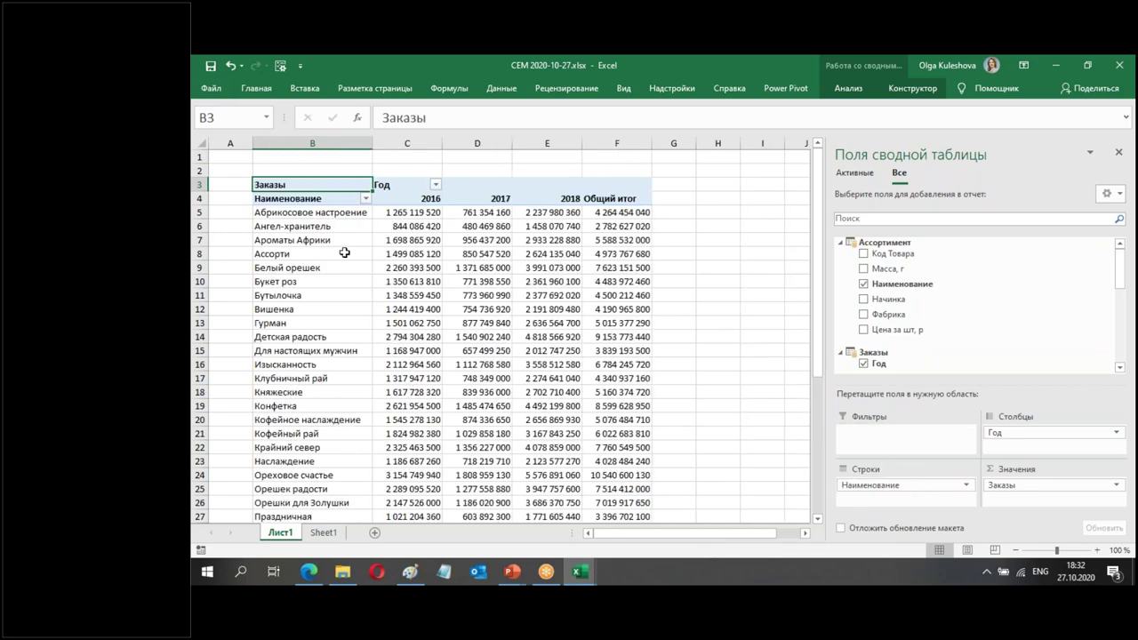
scroll(333, 368, down, 6)
scroll(345, 368, up, 6)
Step: Replace Наименование with Начинка from the Ассортимент table in the pivot table's rows
click(863, 285)
click(863, 299)
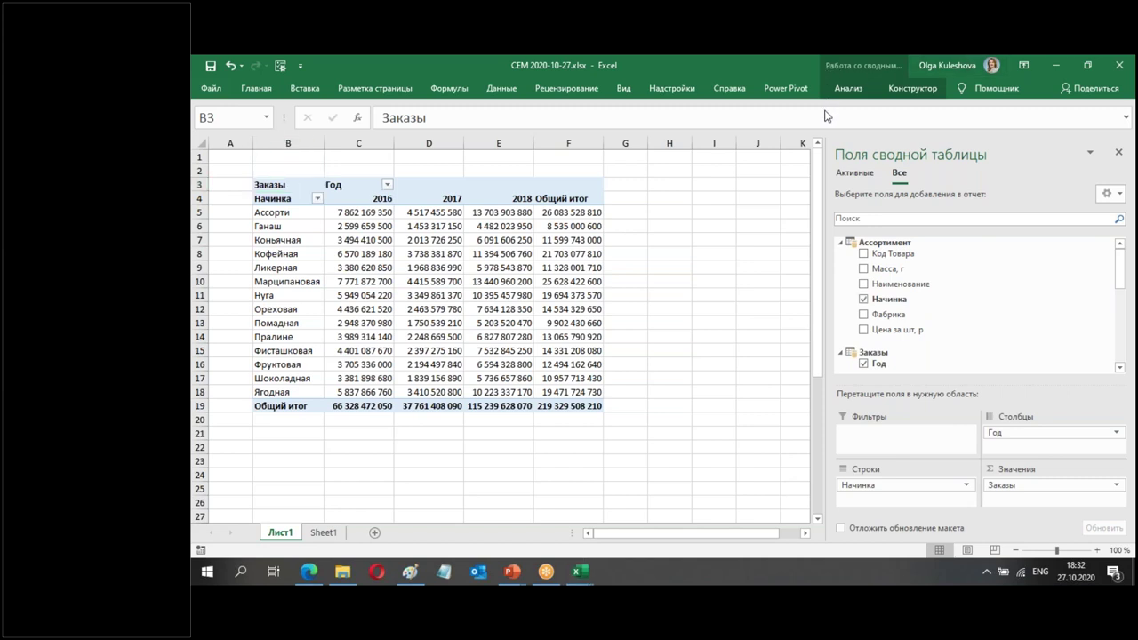
mouse_move(521, 187)
mouse_down()
mouse_move(342, 190)
mouse_move(373, 207)
mouse_move(467, 194)
mouse_move(531, 204)
mouse_move(492, 180)
mouse_up()
mouse_move(327, 250)
mouse_down()
mouse_move(317, 198)
mouse_move(228, 287)
mouse_move(272, 435)
mouse_move(339, 327)
mouse_move(338, 242)
mouse_up()
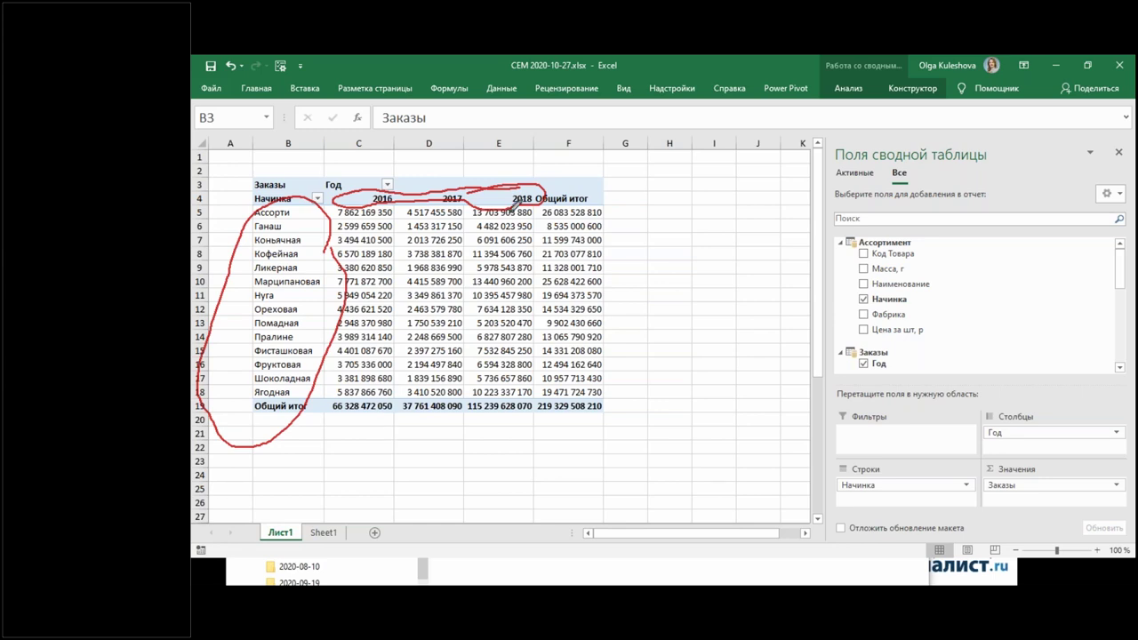
mouse_move(513, 240)
mouse_down()
mouse_move(416, 272)
mouse_move(416, 342)
mouse_move(500, 349)
mouse_move(519, 256)
mouse_up()
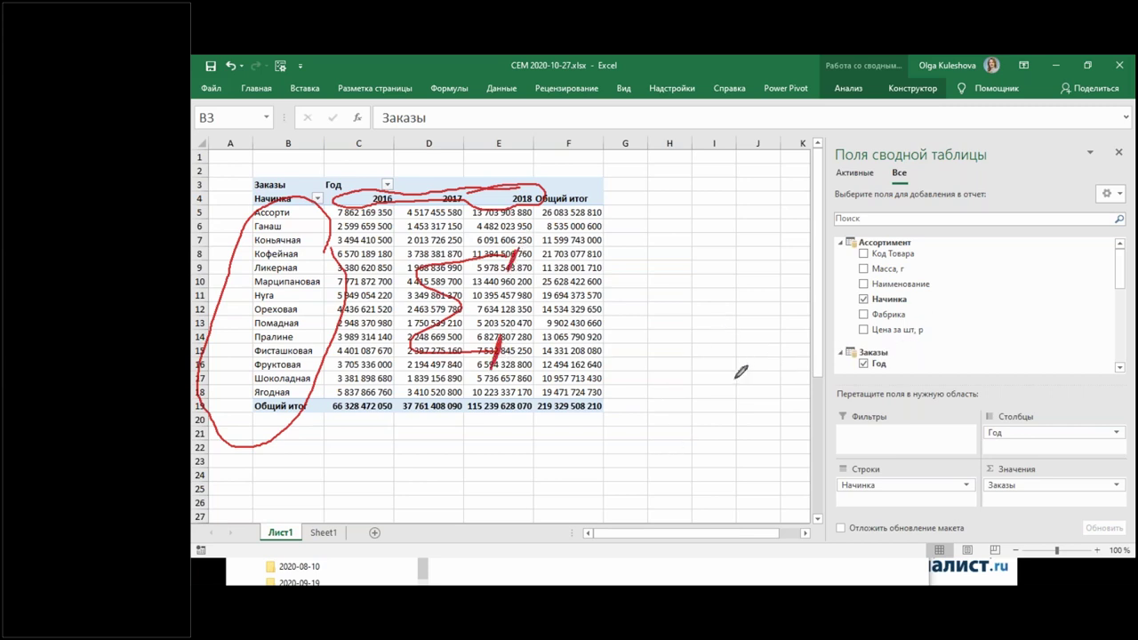
mouse_move(529, 312)
mouse_down()
mouse_move(518, 352)
mouse_move(558, 345)
mouse_move(578, 306)
mouse_move(574, 360)
mouse_move(590, 322)
mouse_move(610, 314)
mouse_up()
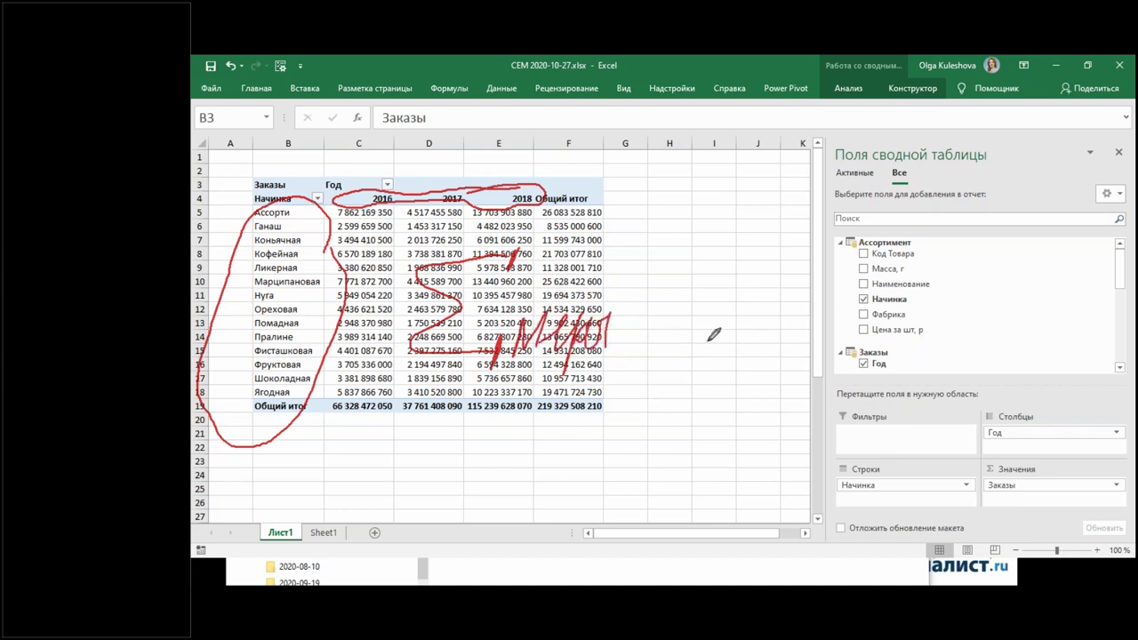
Step: Add Количество, шт from the Заказы table to the pivot table's values
scroll(951, 308, down, 3)
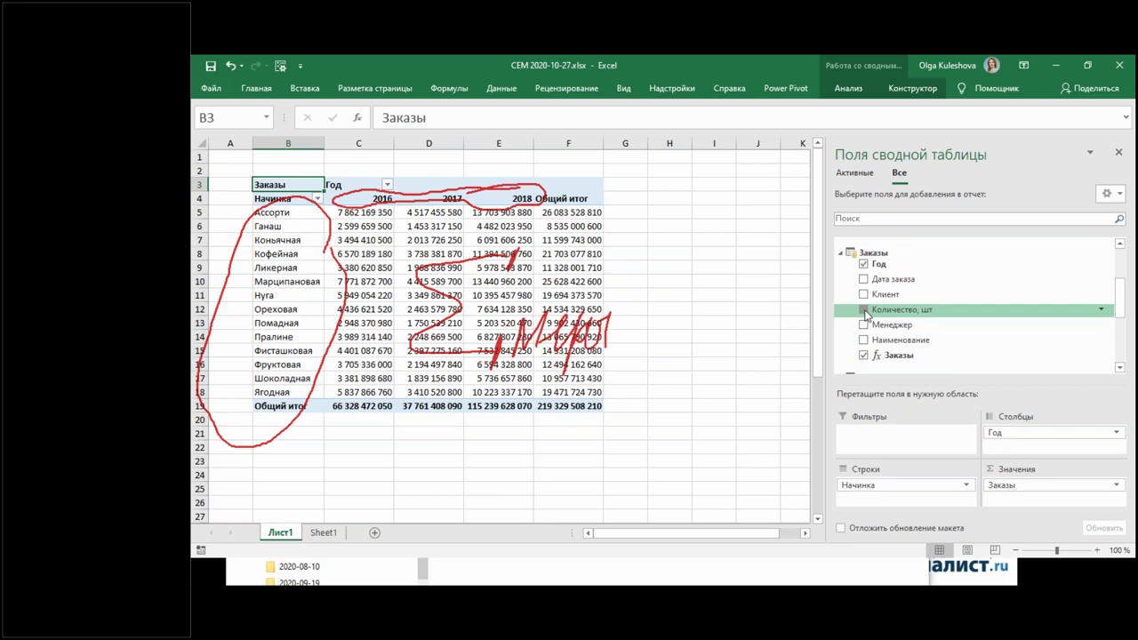
click(864, 312)
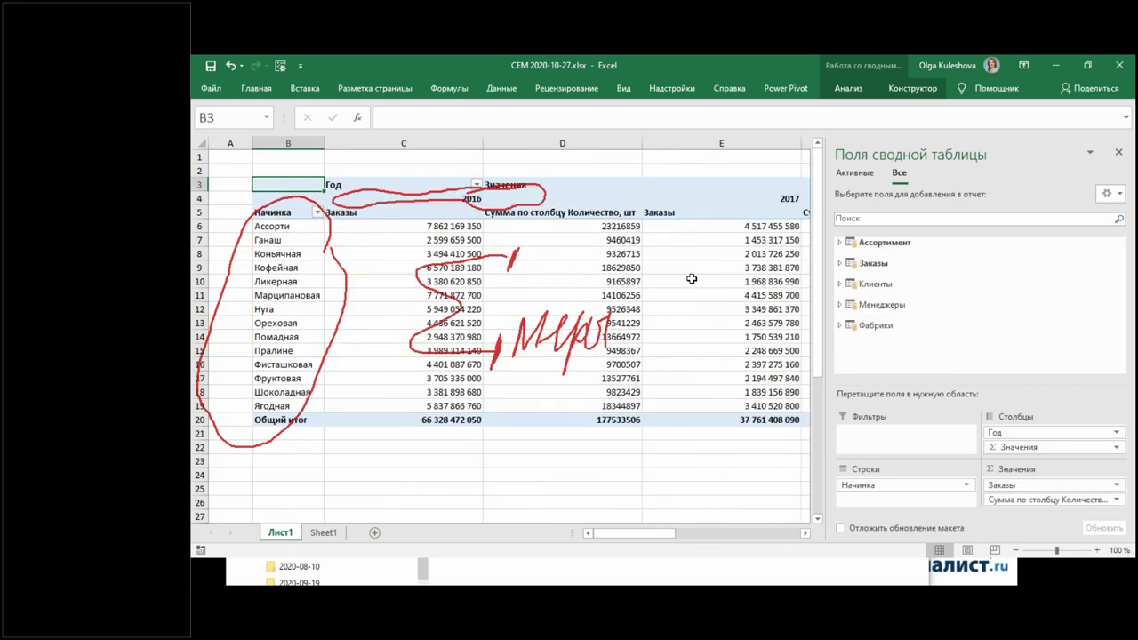
click(829, 58)
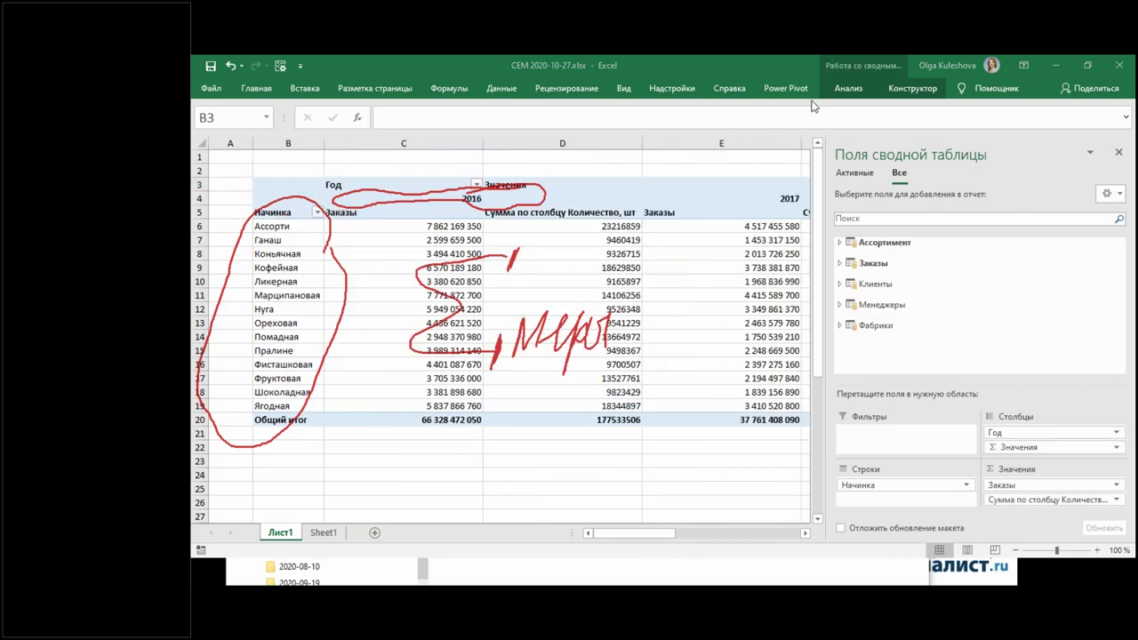
key(Escape)
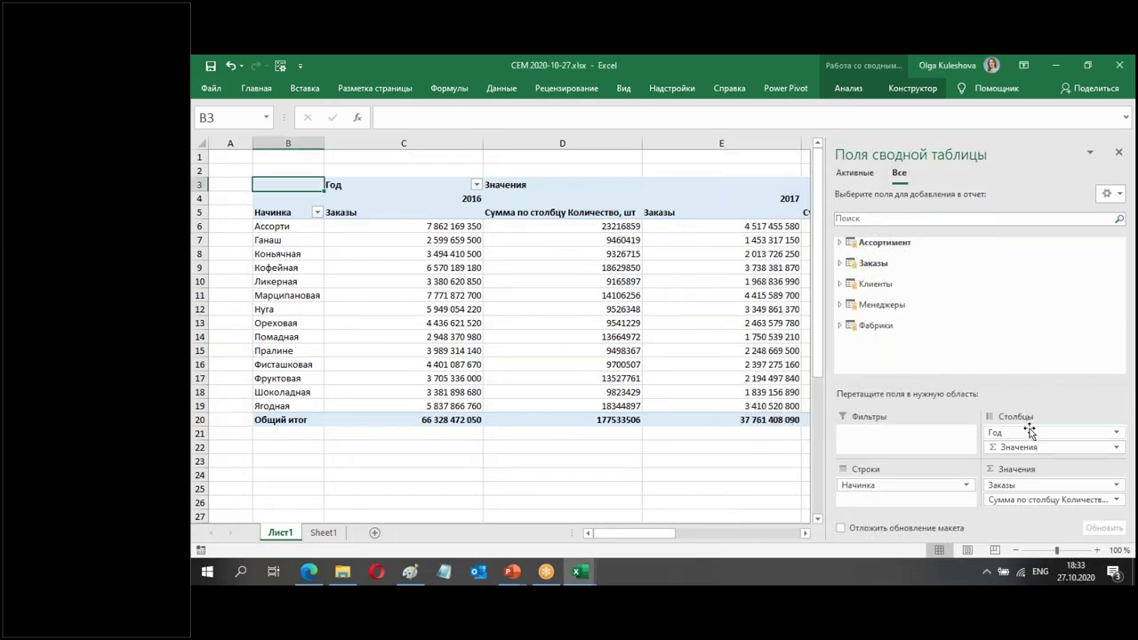
Step: Remove Год from the pivot table's columns and expand the Заказы table in the field list
drag(996, 432, 574, 427)
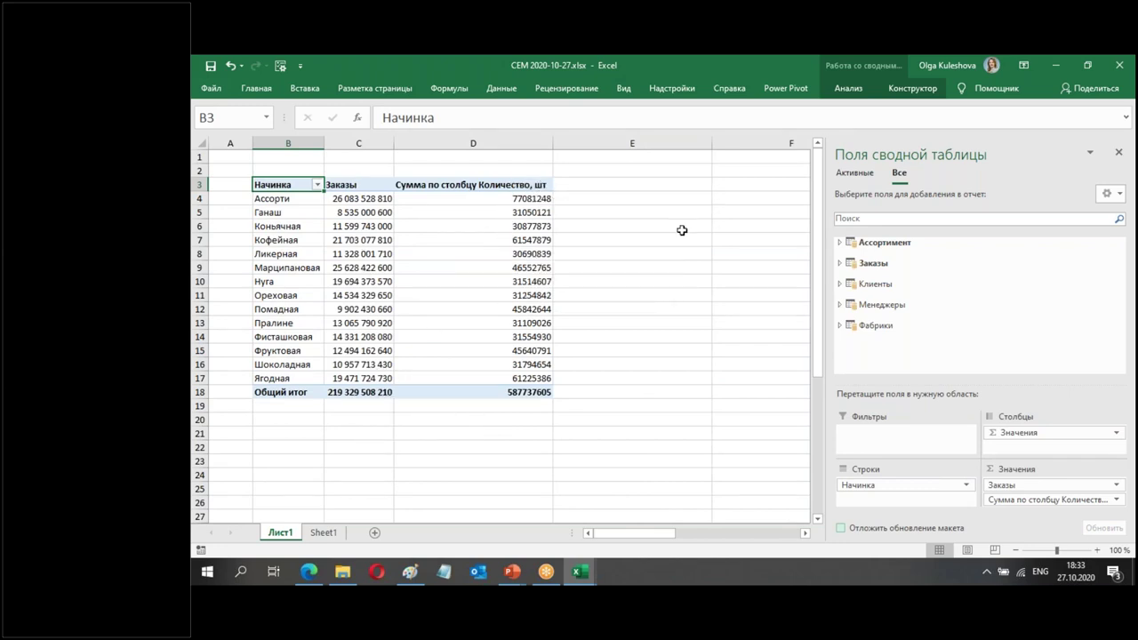
click(840, 263)
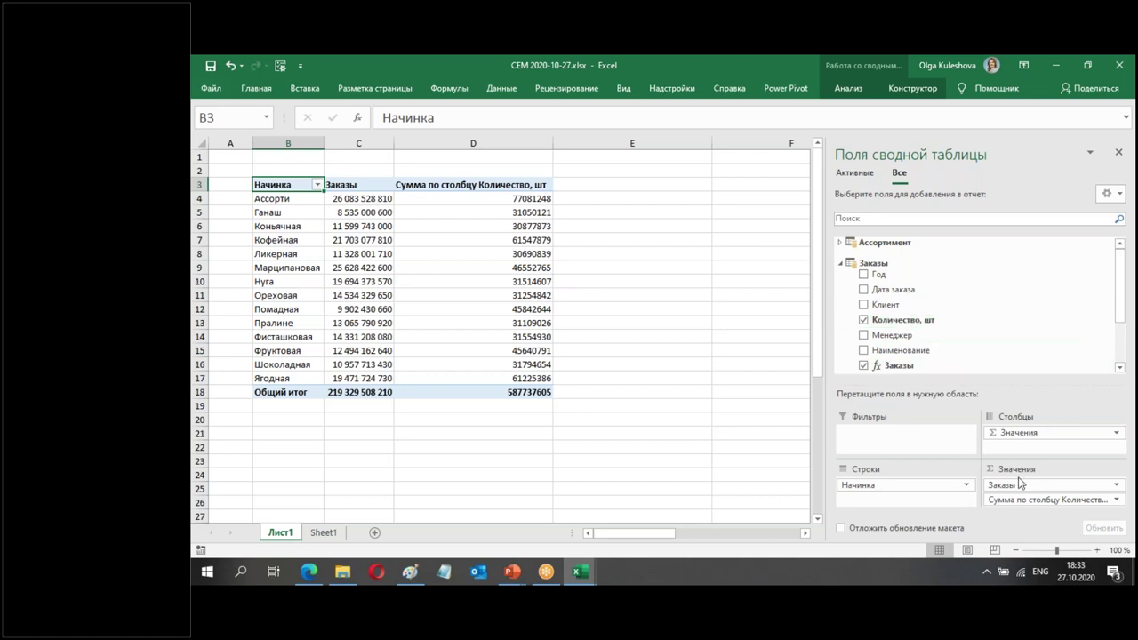
mouse_move(532, 256)
mouse_move(449, 195)
mouse_move(520, 308)
key(alt+Tab)
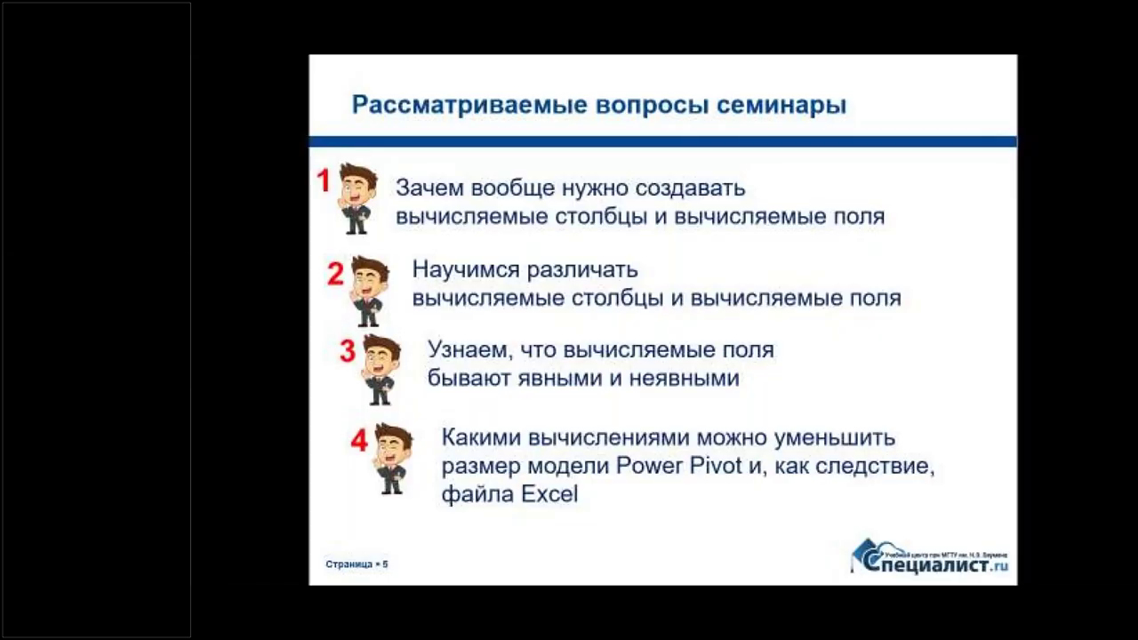
key(Right)
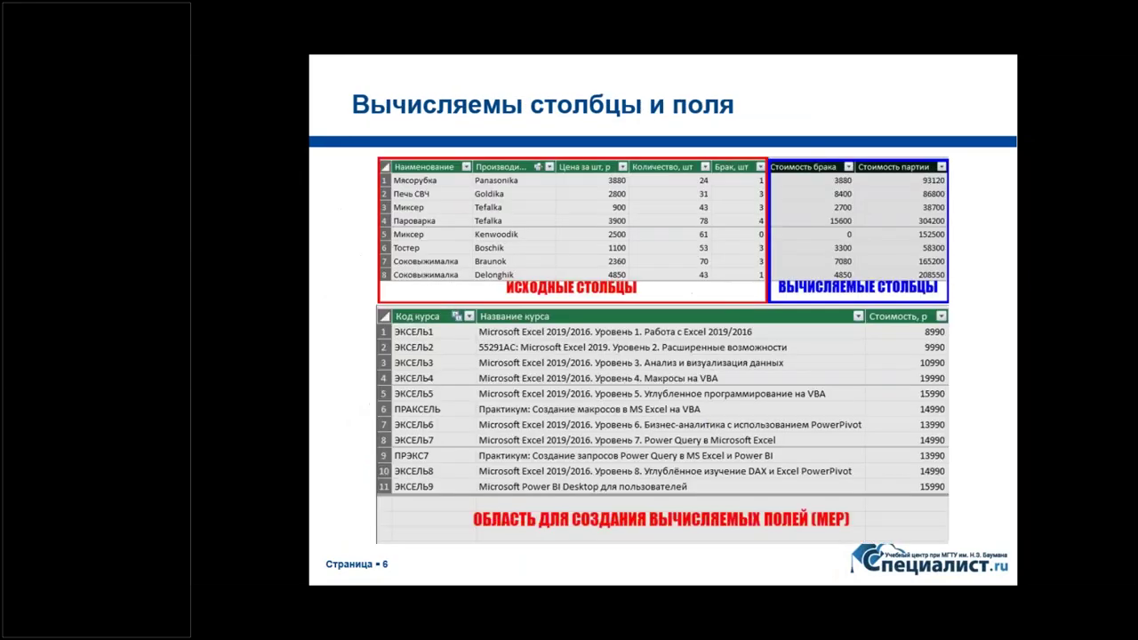
key(Left)
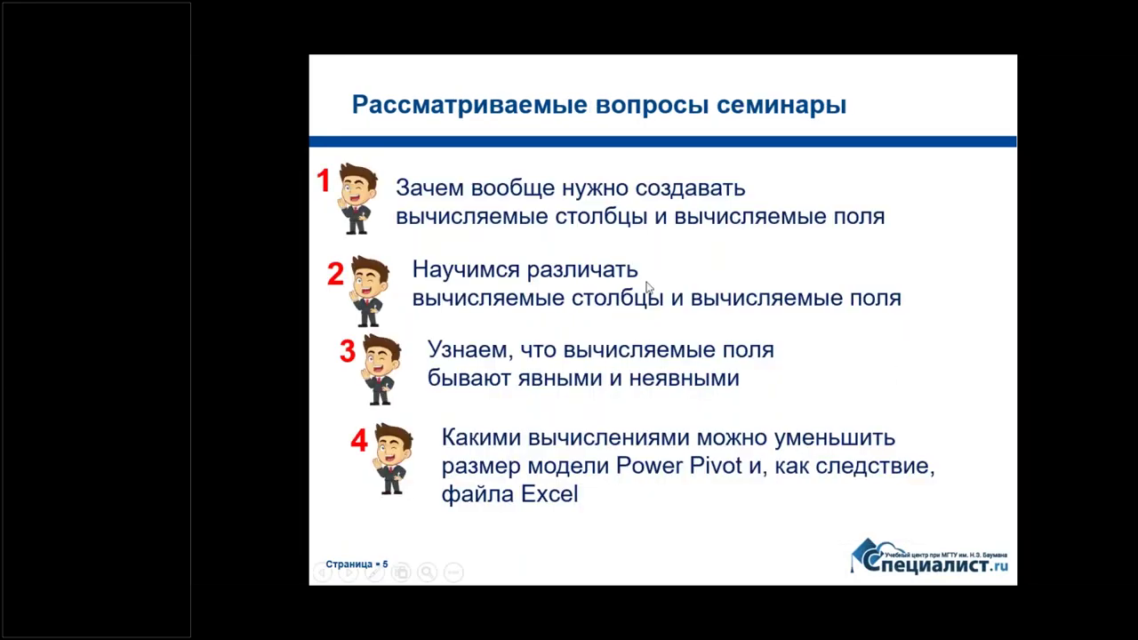